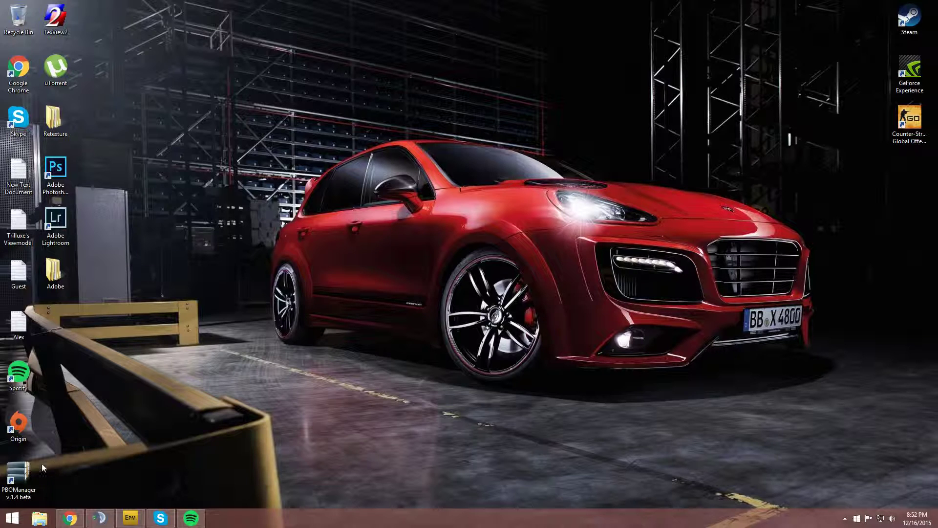
# Group the PBO Manager, TexView 2 and Photoshop icons side by side in the middle of the desktop.
pyautogui.moveTo(20, 474); pyautogui.dragTo(295, 163)
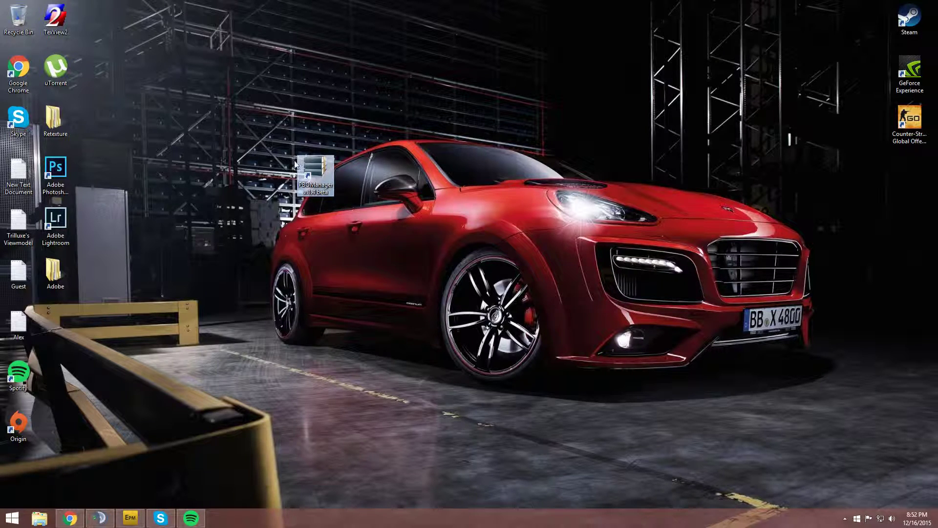
pyautogui.moveTo(55, 19); pyautogui.dragTo(352, 168)
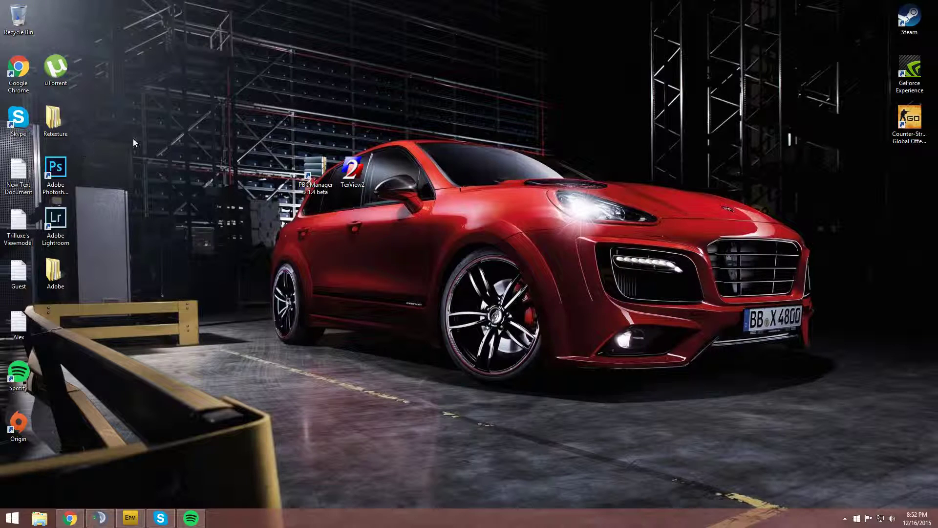
pyautogui.moveTo(55, 169); pyautogui.dragTo(386, 162)
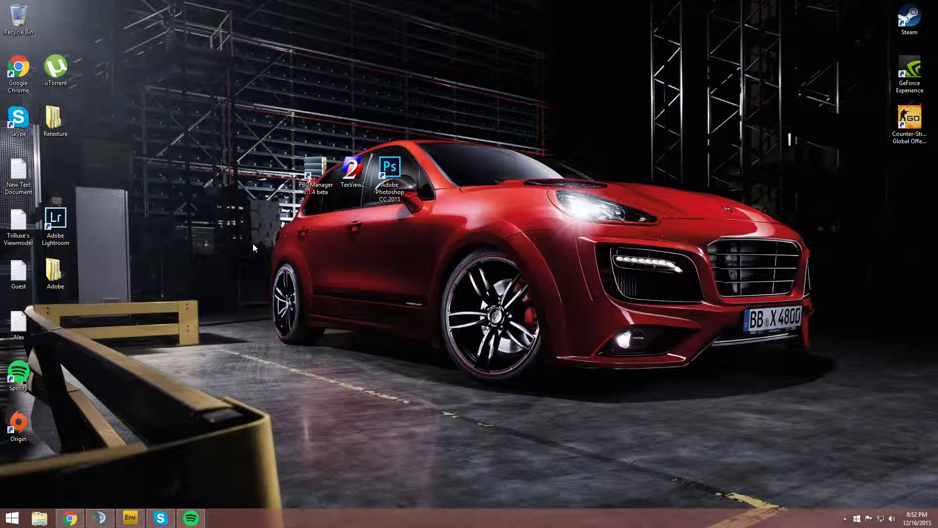
# Launch PBO Manager, move its window clear of the grouped shortcuts and bring up the dialog for opening a PBO file.
pyautogui.doubleClick(316, 169)
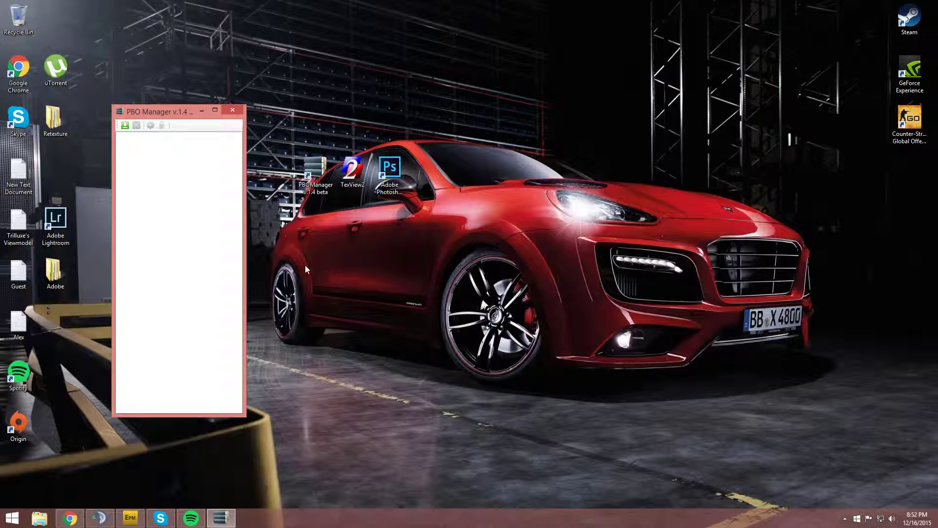
pyautogui.moveTo(170, 113); pyautogui.dragTo(519, 96)
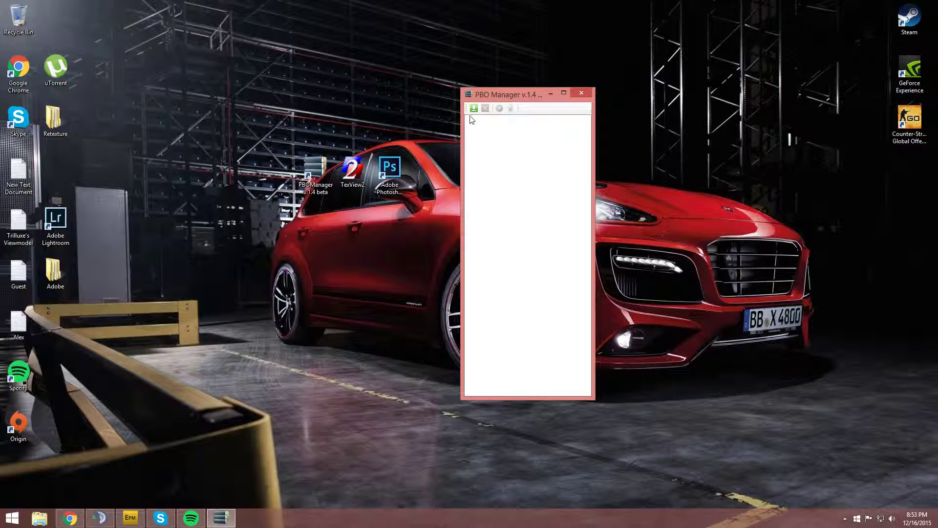
pyautogui.click(474, 109)
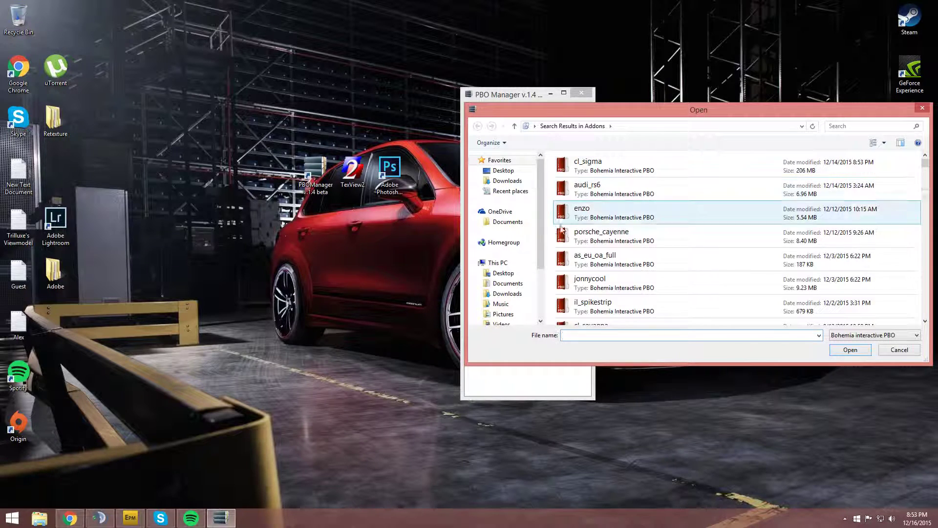
pyautogui.scroll(-1, 503, 245)
pyautogui.click(505, 239)
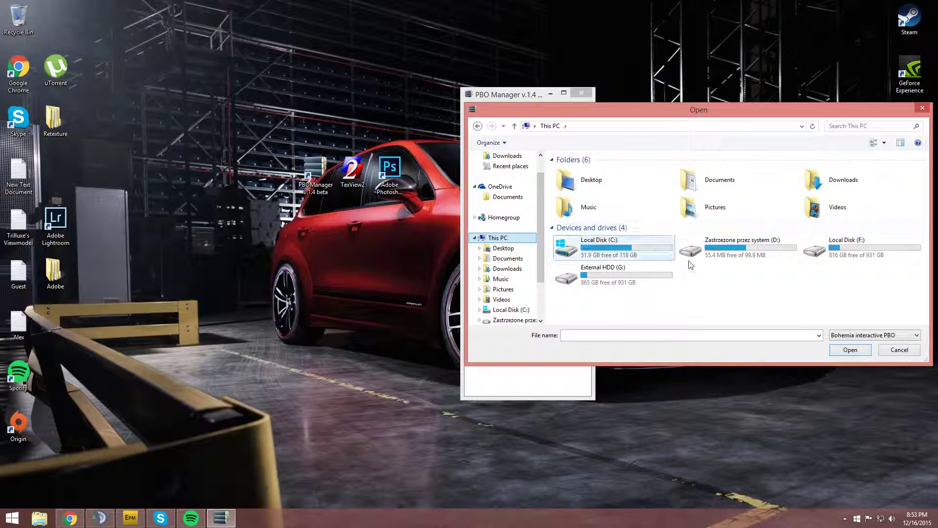
pyautogui.doubleClick(853, 246)
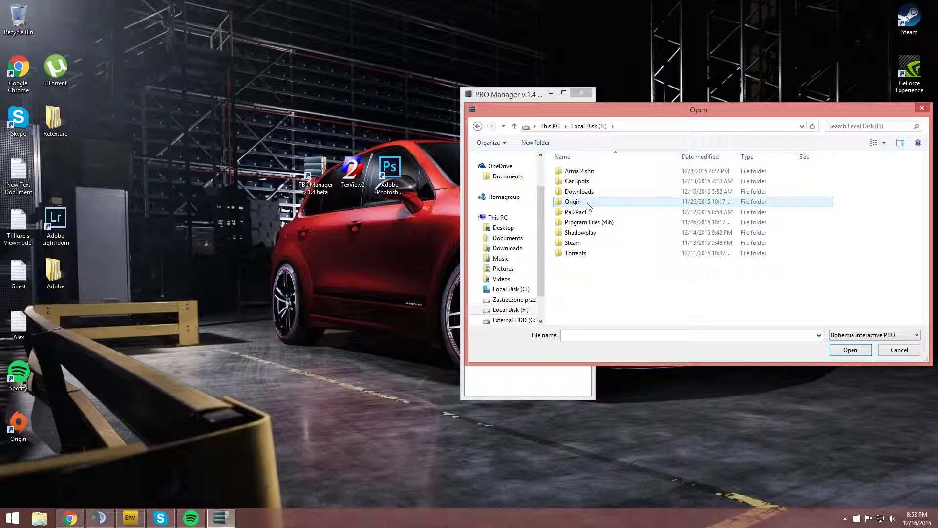
pyautogui.click(583, 243)
pyautogui.doubleClick(583, 244)
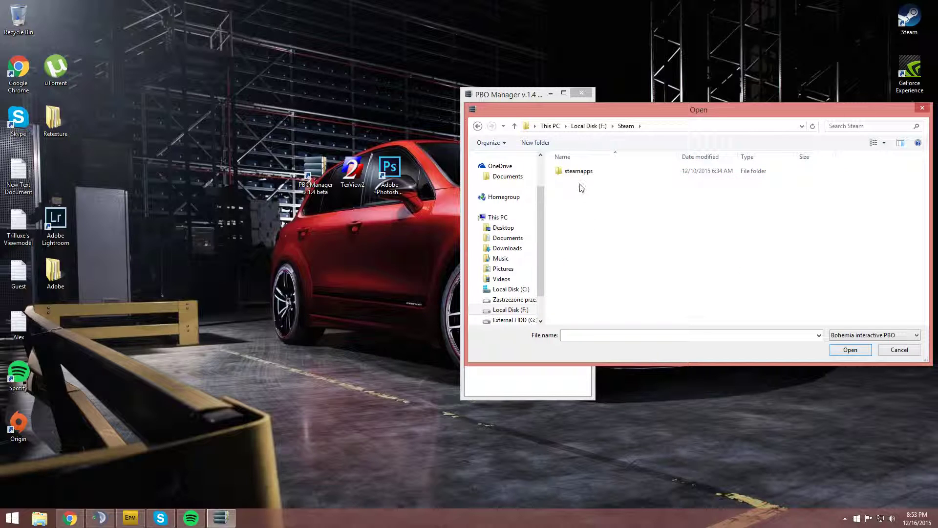
pyautogui.doubleClick(579, 172)
pyautogui.doubleClick(578, 172)
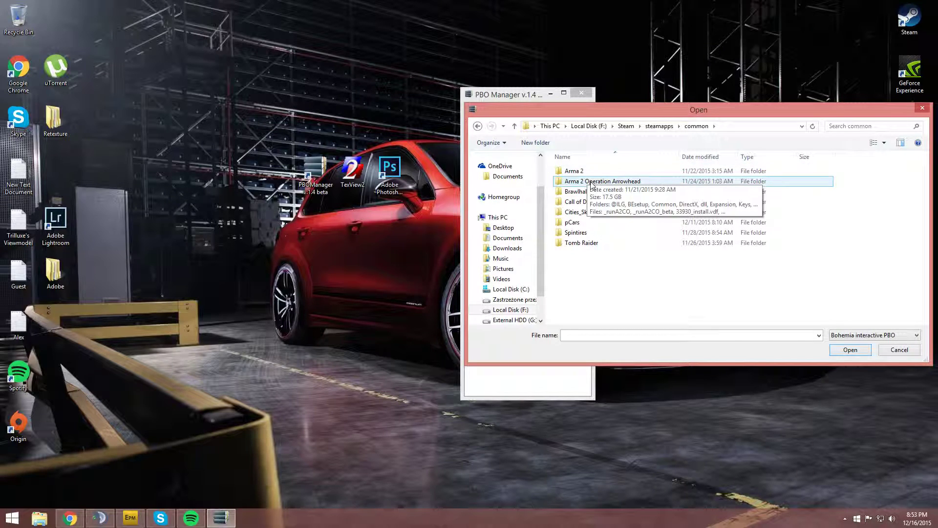
pyautogui.doubleClick(592, 182)
pyautogui.doubleClick(572, 171)
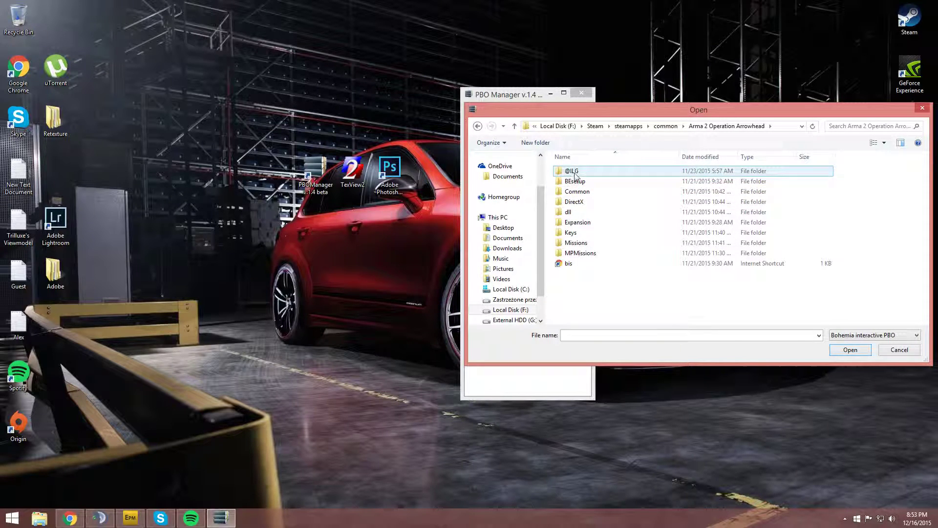
pyautogui.moveTo(593, 115)
pyautogui.mouseDown()
pyautogui.moveTo(678, 103)
pyautogui.moveTo(599, 102)
pyautogui.mouseUp()
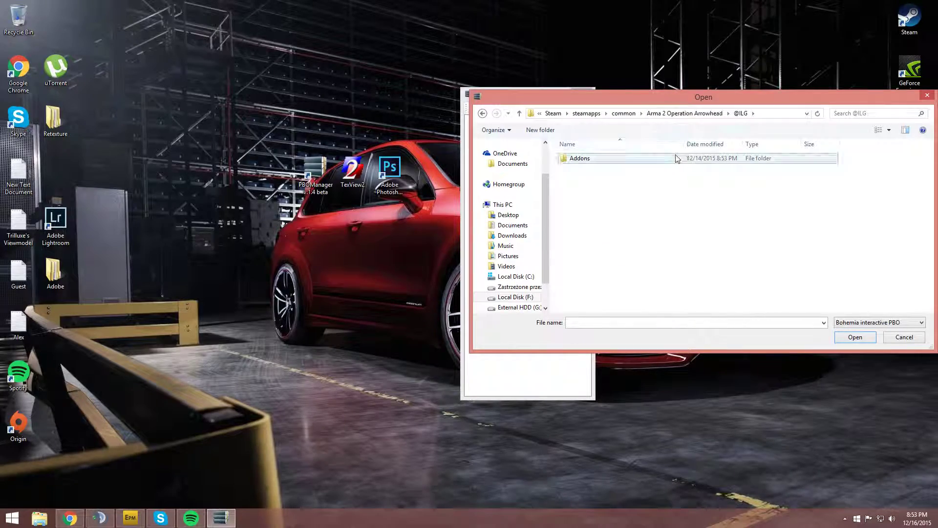
pyautogui.doubleClick(586, 158)
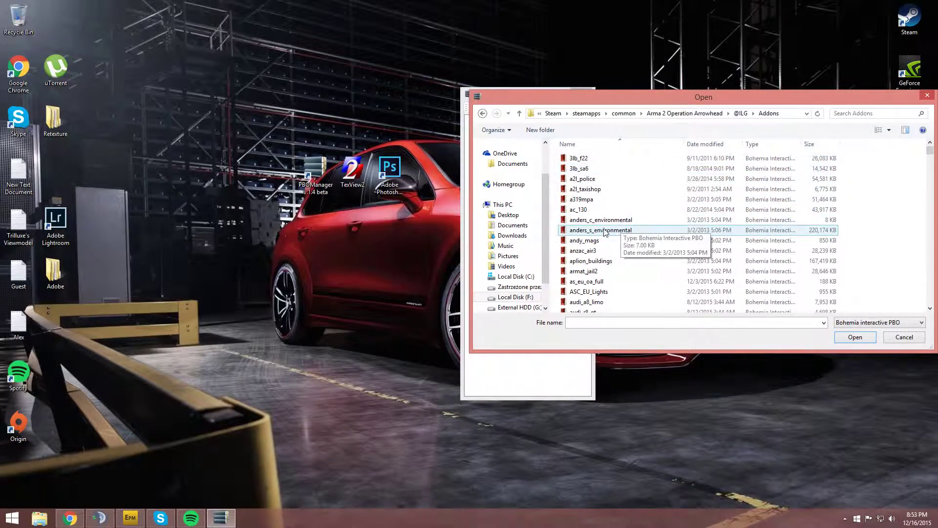
# Search the Addons folder for "sigm" to find the car pack's PBO file.
pyautogui.moveTo(930, 157); pyautogui.dragTo(929, 303)
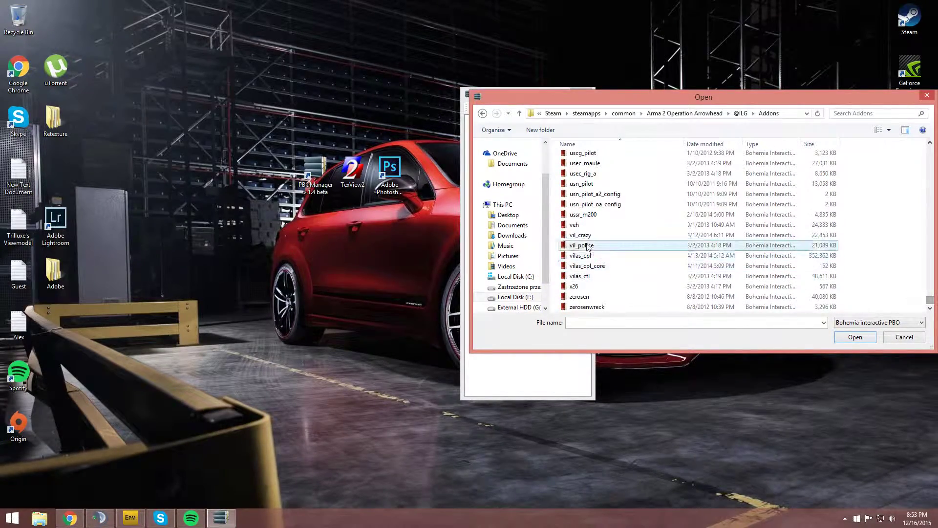
pyautogui.scroll(6, 604, 242)
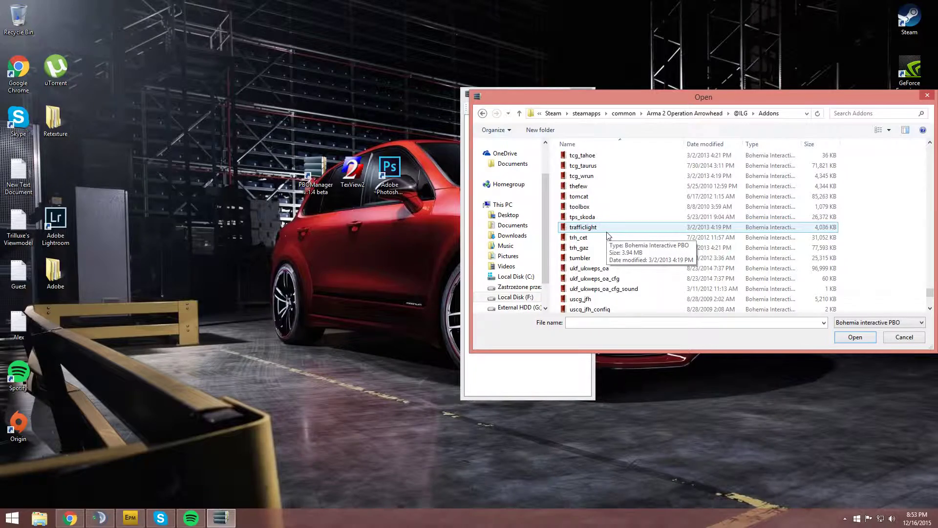
pyautogui.scroll(10, 608, 236)
pyautogui.scroll(12, 608, 234)
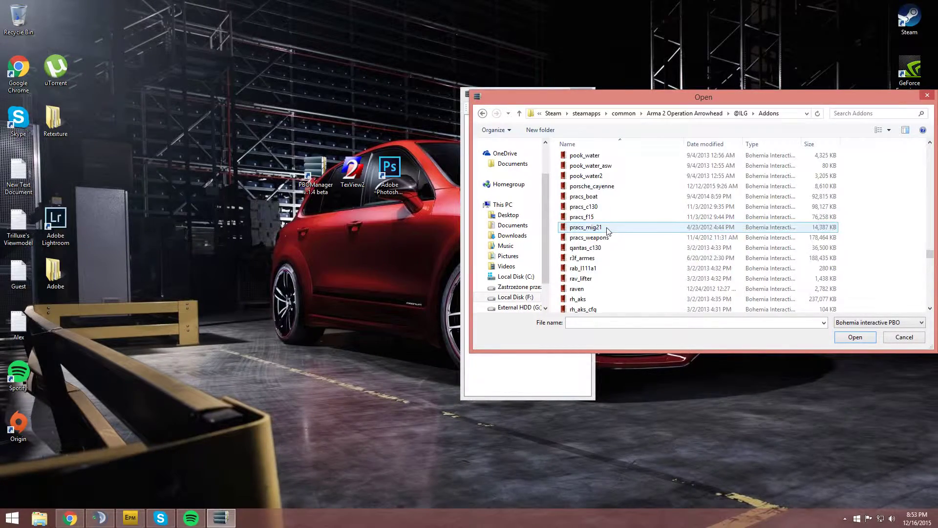
pyautogui.scroll(5, 609, 231)
pyautogui.click(855, 113)
pyautogui.write('cs')
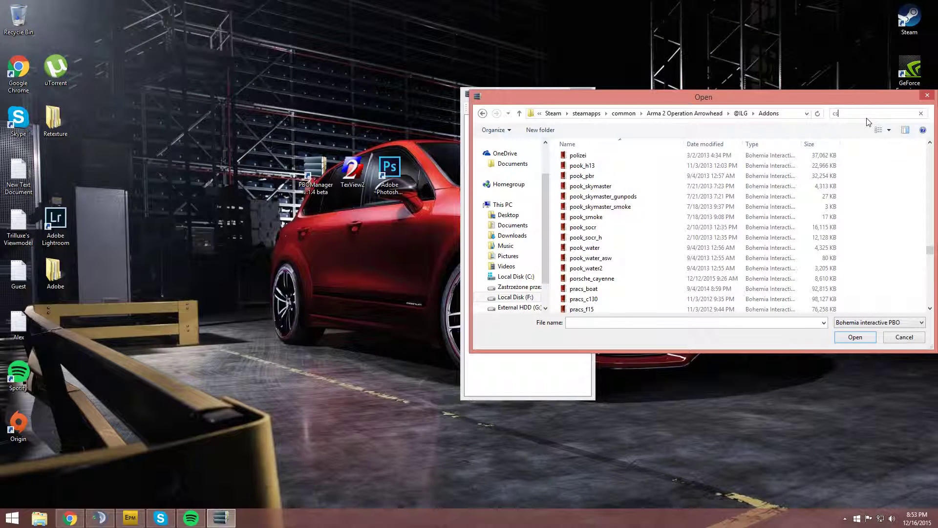
pyautogui.write('_')
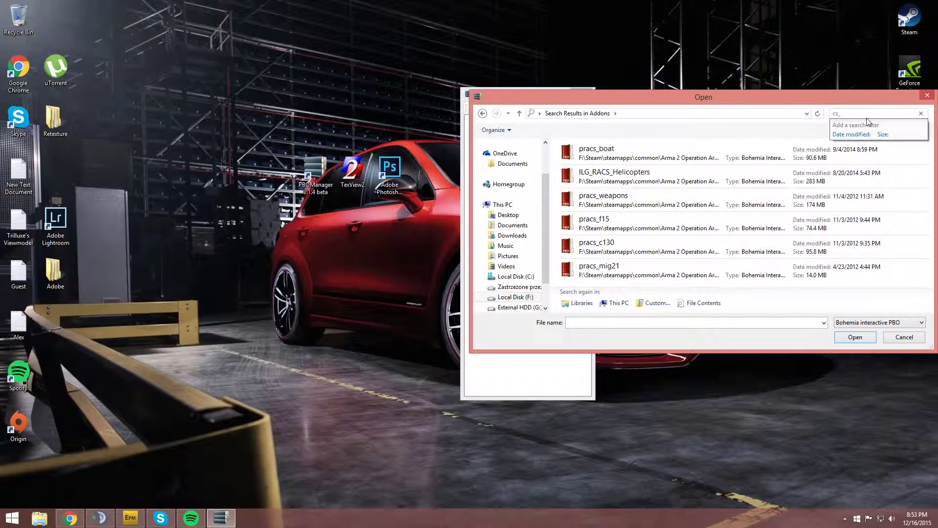
pyautogui.write('si')
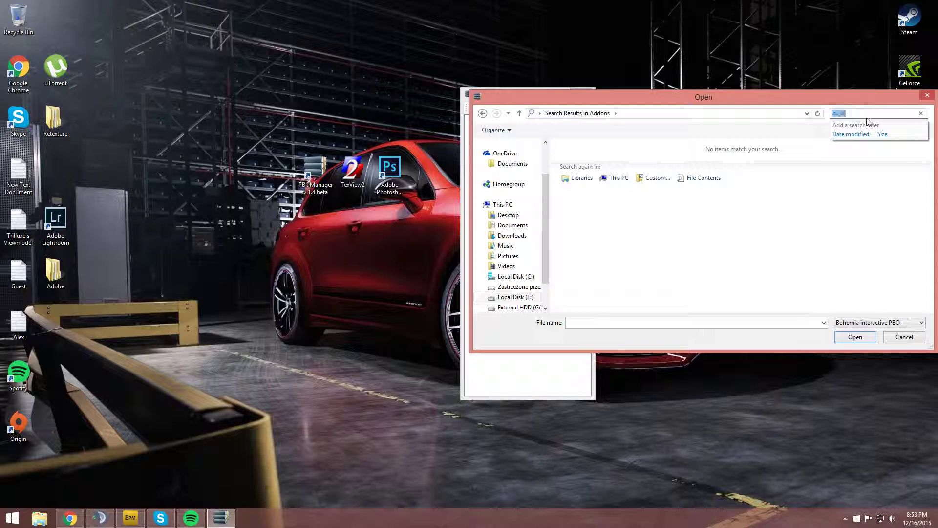
pyautogui.press('BackSpace')
pyautogui.write('sigm')
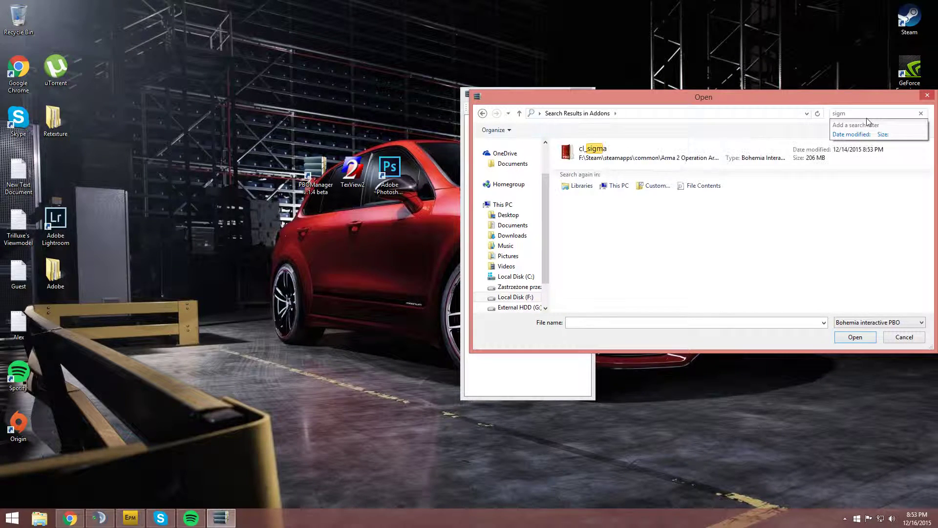
# Open the cl_sigma file in PBO Manager.
pyautogui.click(755, 151)
pyautogui.moveTo(653, 102); pyautogui.dragTo(272, 118)
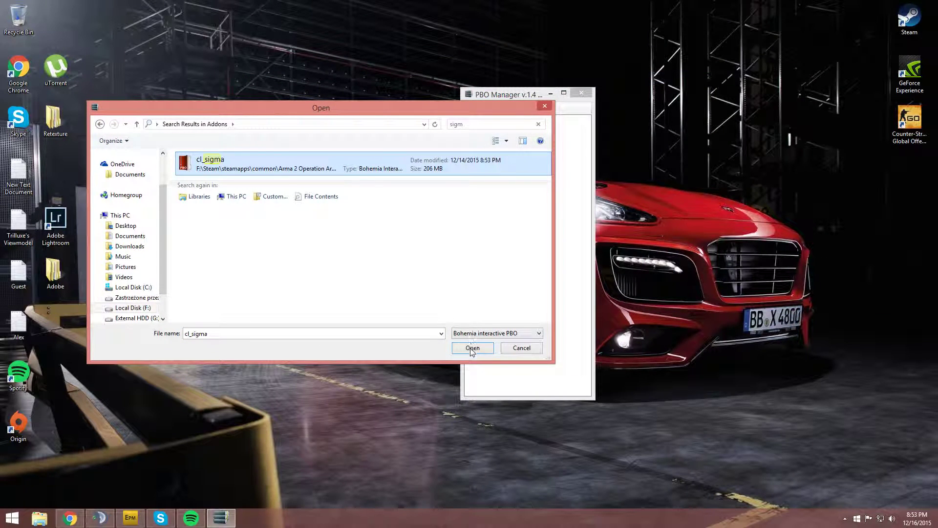
pyautogui.click(472, 348)
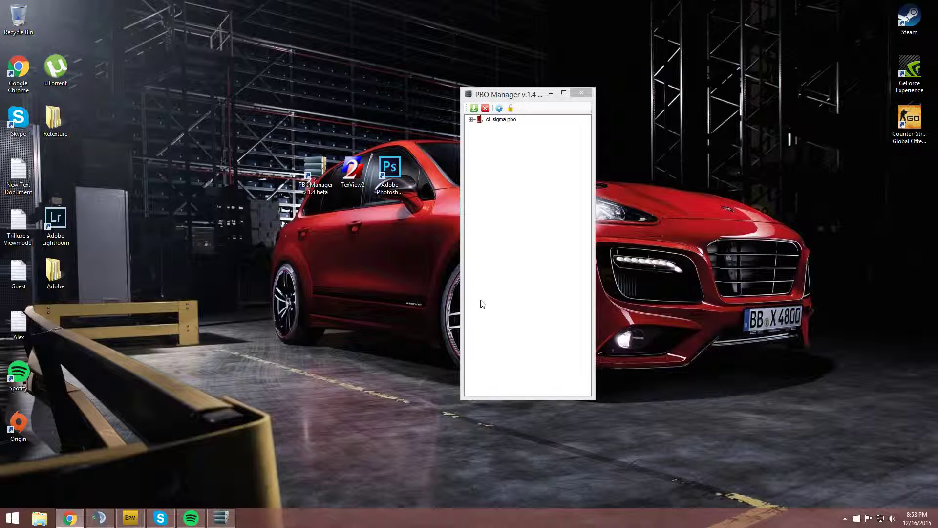
# Expand cl_sigma.pbo and select its civic folder.
pyautogui.click(470, 119)
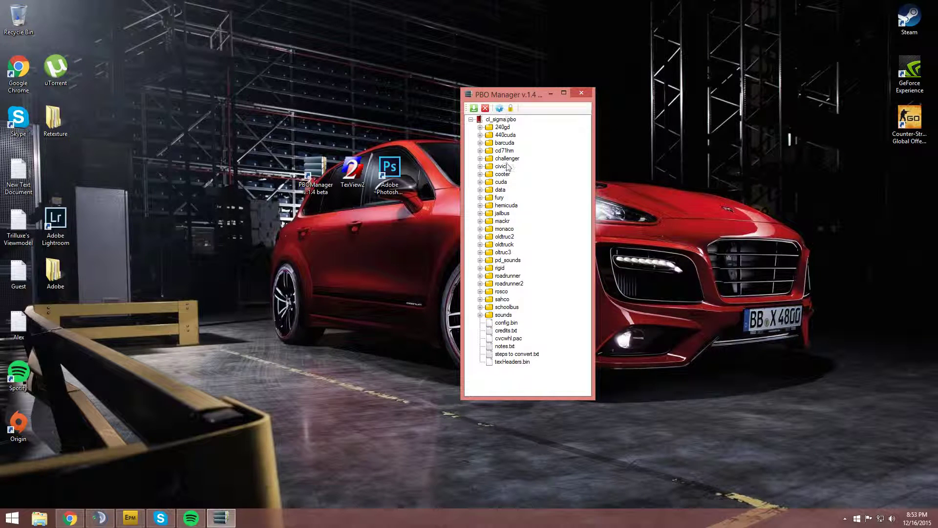
pyautogui.click(506, 135)
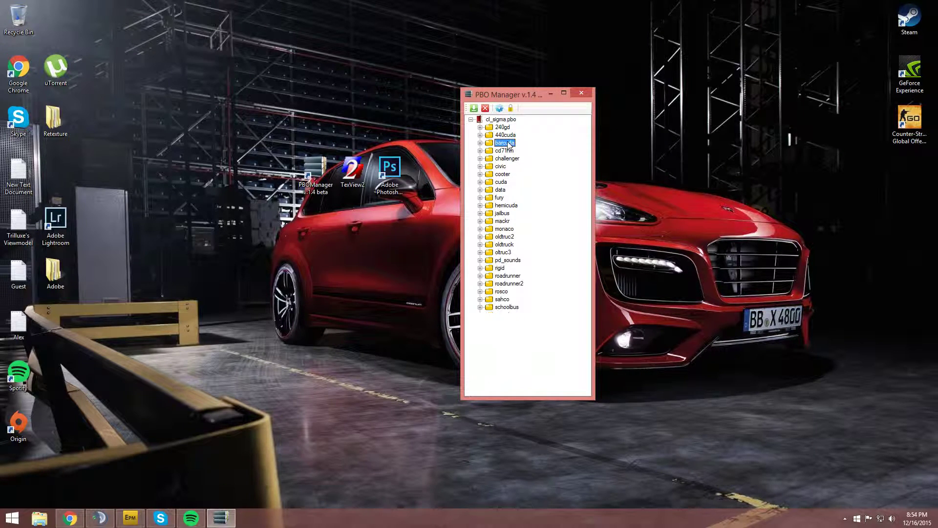
pyautogui.click(508, 158)
pyautogui.click(511, 167)
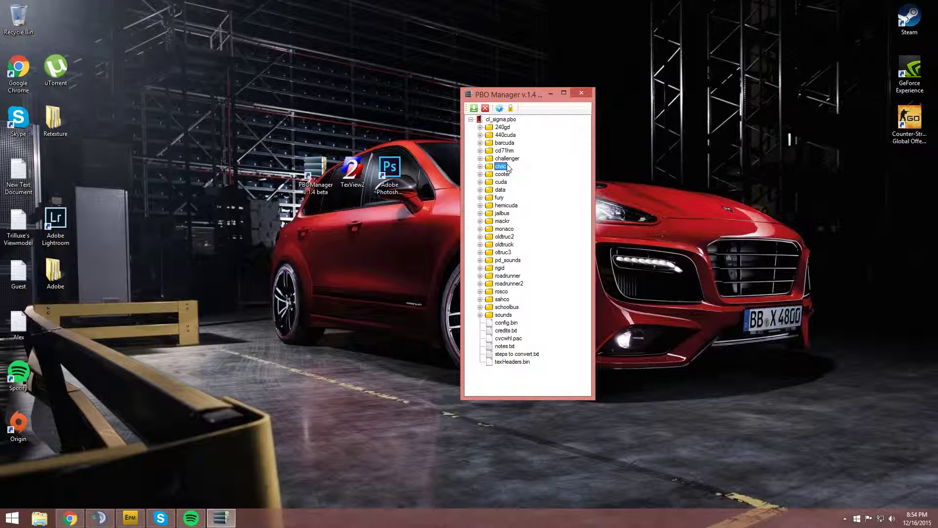
# Open the desktop Retexture folder, view the existing texture files in CL Sigma\Civic\civic and return to CL Sigma.
pyautogui.doubleClick(64, 118)
pyautogui.moveTo(459, 129); pyautogui.dragTo(225, 131)
pyautogui.doubleClick(147, 191)
pyautogui.doubleClick(138, 194)
pyautogui.doubleClick(129, 193)
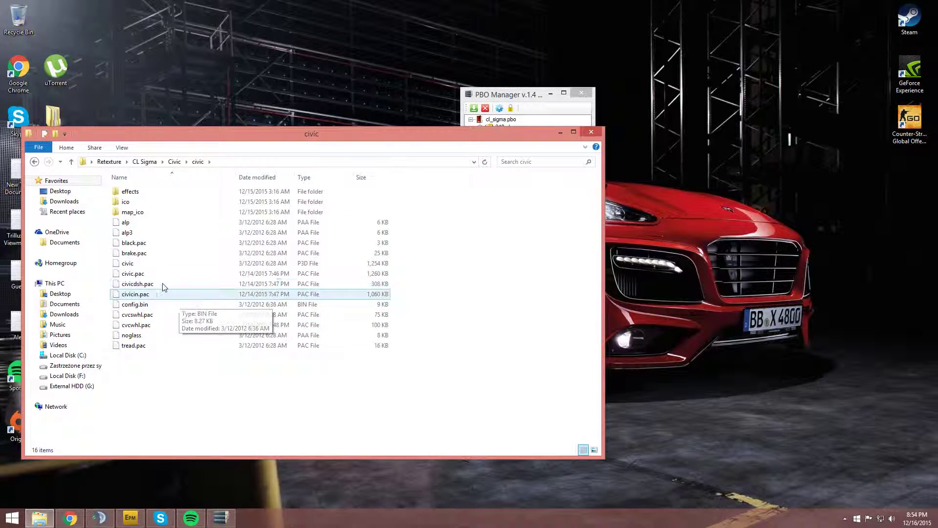
pyautogui.click(174, 162)
pyautogui.click(145, 161)
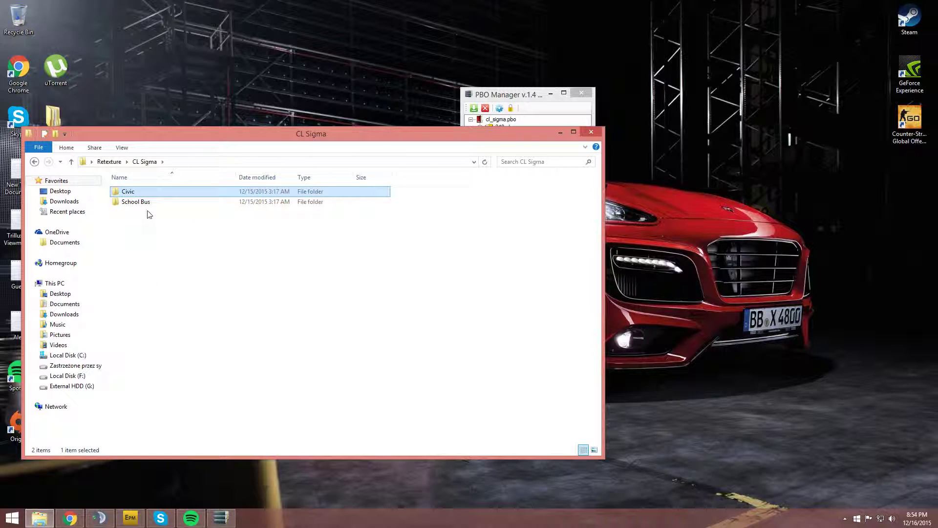
# Create a new folder named Civic 2.0 inside CL Sigma.
pyautogui.rightClick(147, 241)
pyautogui.moveTo(212, 344)
pyautogui.click(272, 344)
pyautogui.write('Civic 2.0')
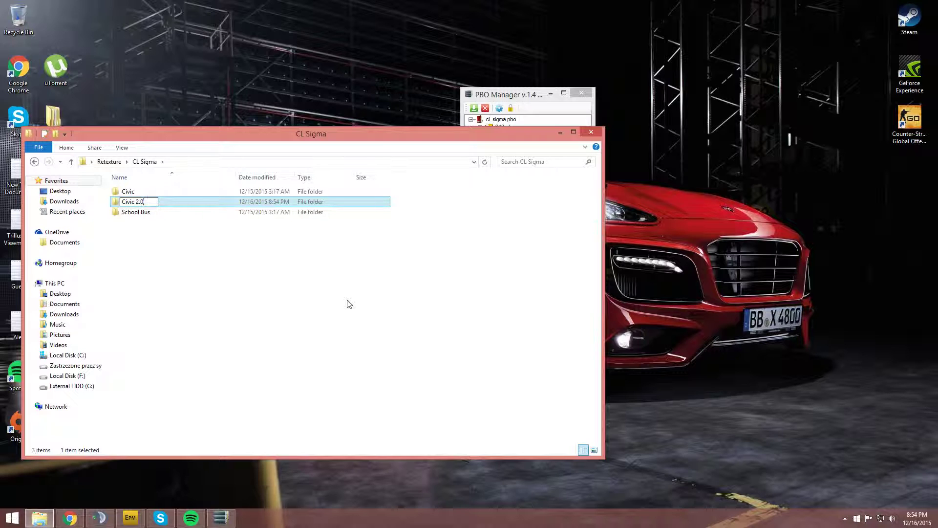
pyautogui.press('Return')
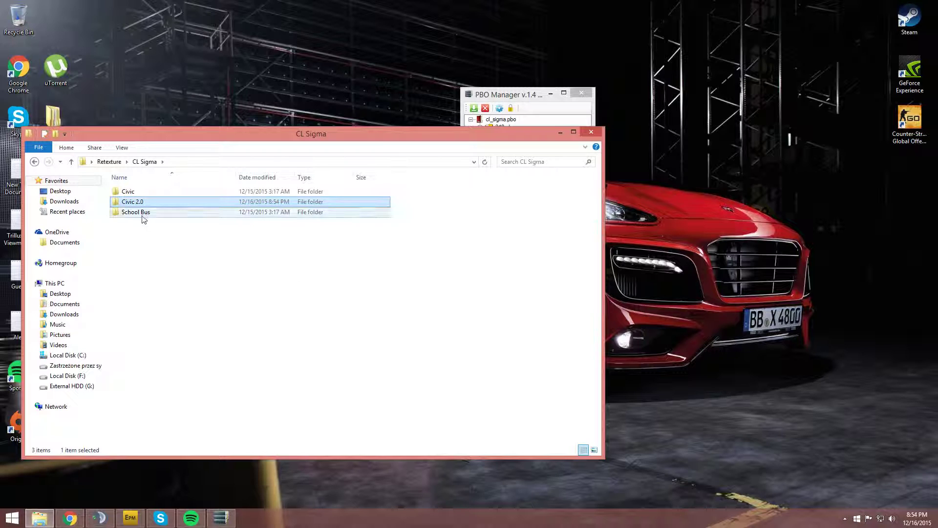
# Open the Civic 2.0 folder beside PBO Manager and extract the archive's civic folder into it.
pyautogui.doubleClick(132, 204)
pyautogui.moveTo(204, 135); pyautogui.dragTo(0, 188)
pyautogui.moveTo(527, 95); pyautogui.dragTo(656, 80)
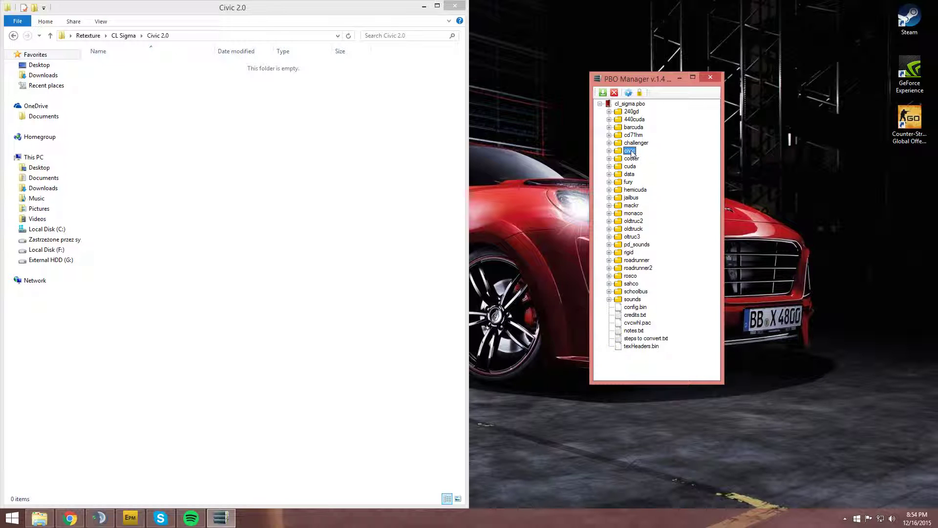
pyautogui.moveTo(632, 153); pyautogui.dragTo(248, 212)
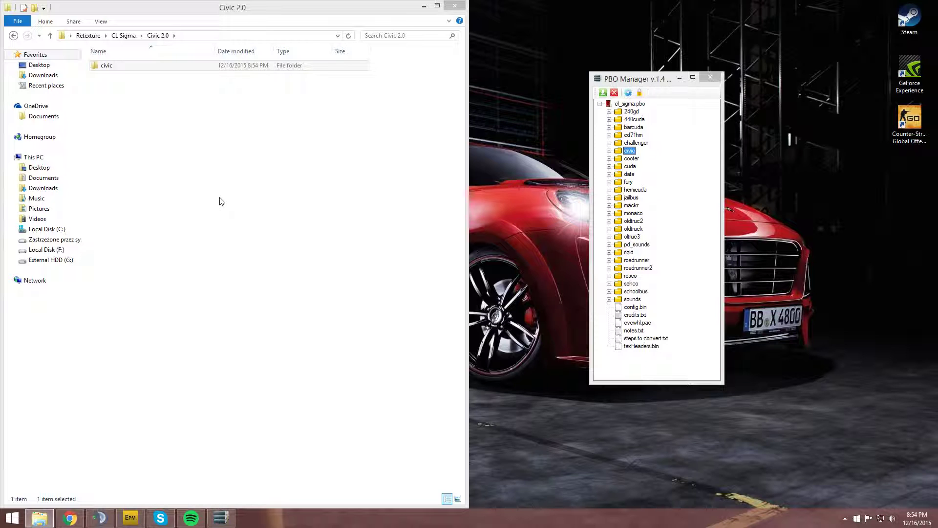
# Compare the files in the extracted civic folder with the contents of the civic folder in cl_sigma.pbo.
pyautogui.doubleClick(107, 65)
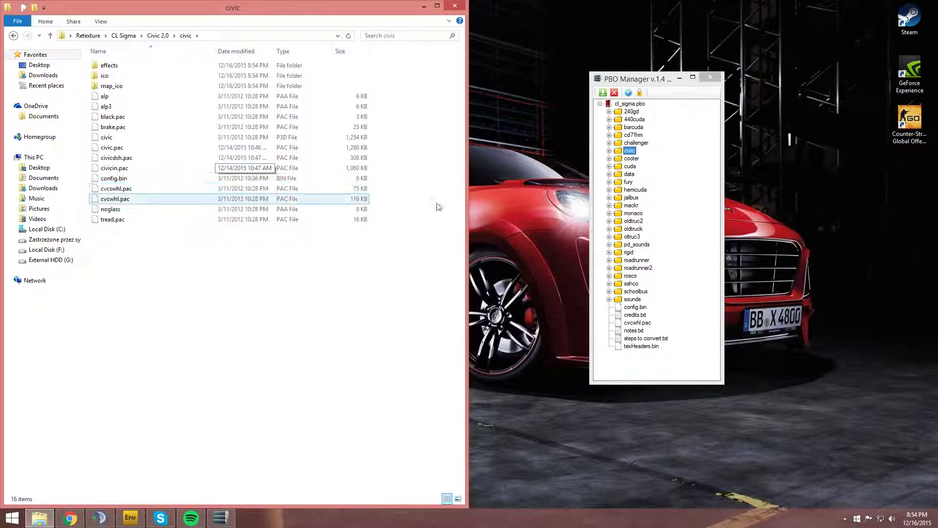
pyautogui.click(659, 154)
pyautogui.click(610, 151)
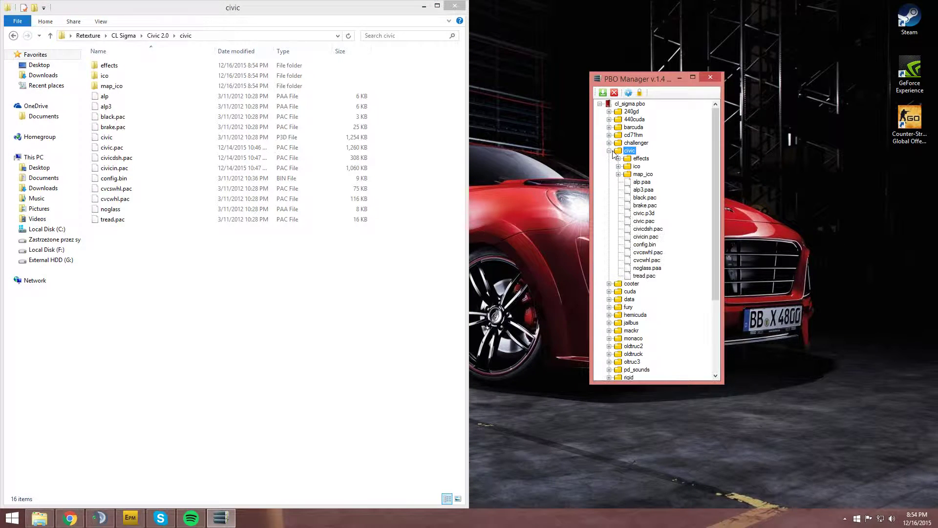
pyautogui.click(610, 151)
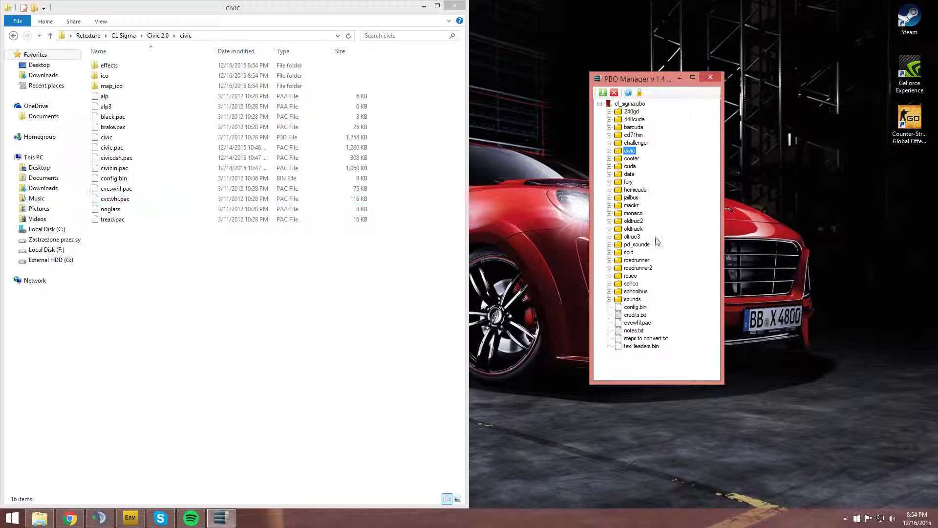
# Close PBO Manager and unsnap the extracted civic folder's window so it floats over the desktop.
pyautogui.click(716, 79)
pyautogui.moveTo(364, 10); pyautogui.dragTo(791, 49)
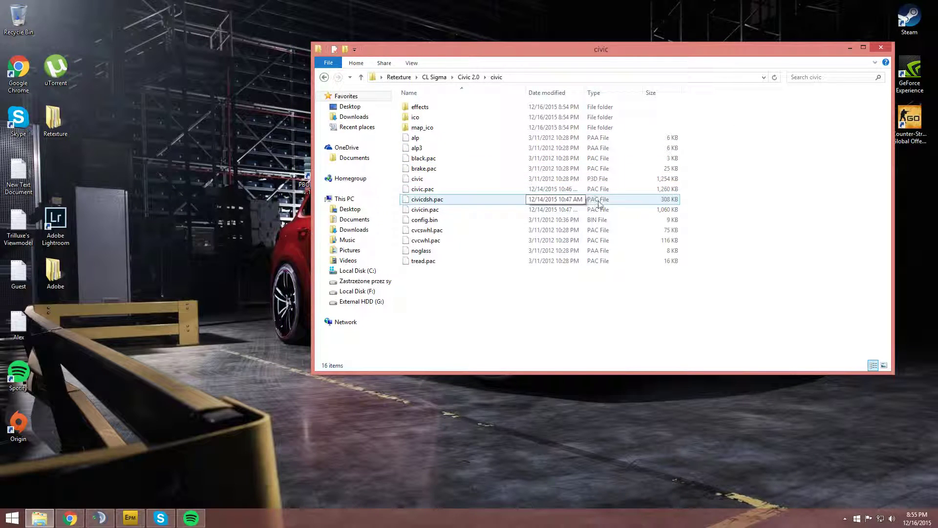
# Move the civic folder window aside and group the TexView2, PBO Manager and Photoshop shortcuts beside it on the desktop.
pyautogui.click(597, 252)
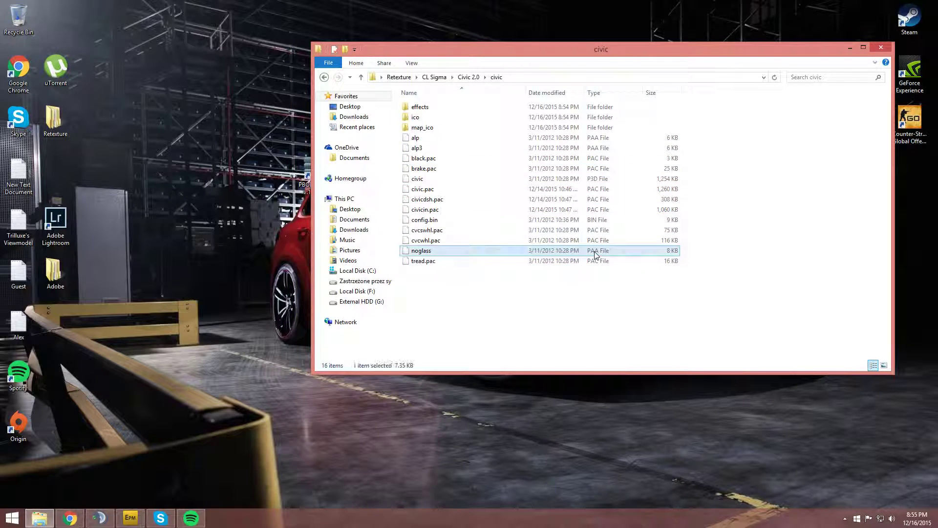
pyautogui.click(478, 319)
pyautogui.moveTo(489, 49); pyautogui.dragTo(462, 242)
pyautogui.click(316, 121)
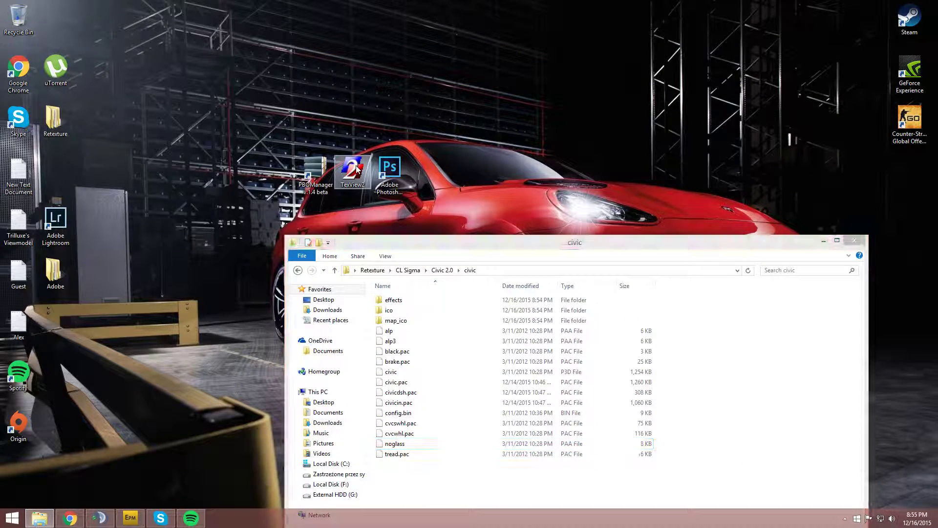
pyautogui.moveTo(415, 244); pyautogui.dragTo(471, 95)
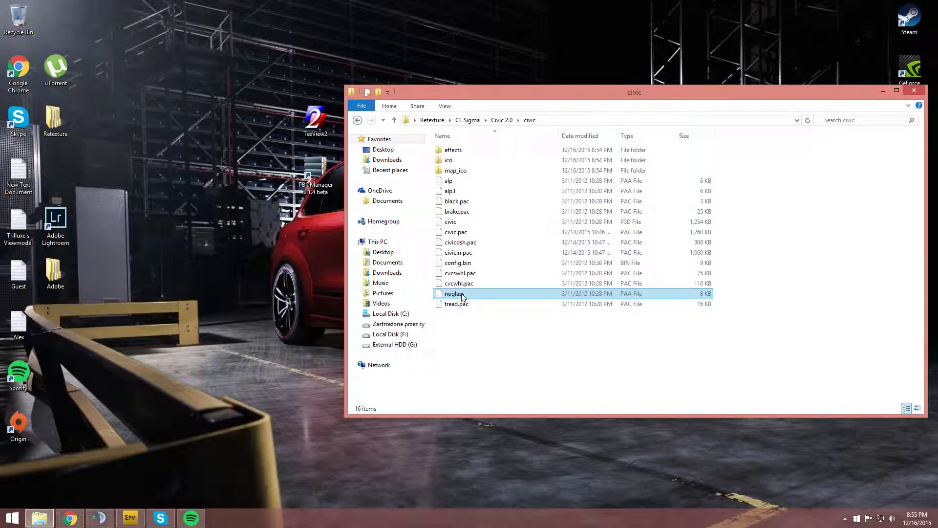
pyautogui.moveTo(592, 91); pyautogui.dragTo(606, 45)
pyautogui.moveTo(390, 166); pyautogui.dragTo(354, 168)
pyautogui.click(523, 273)
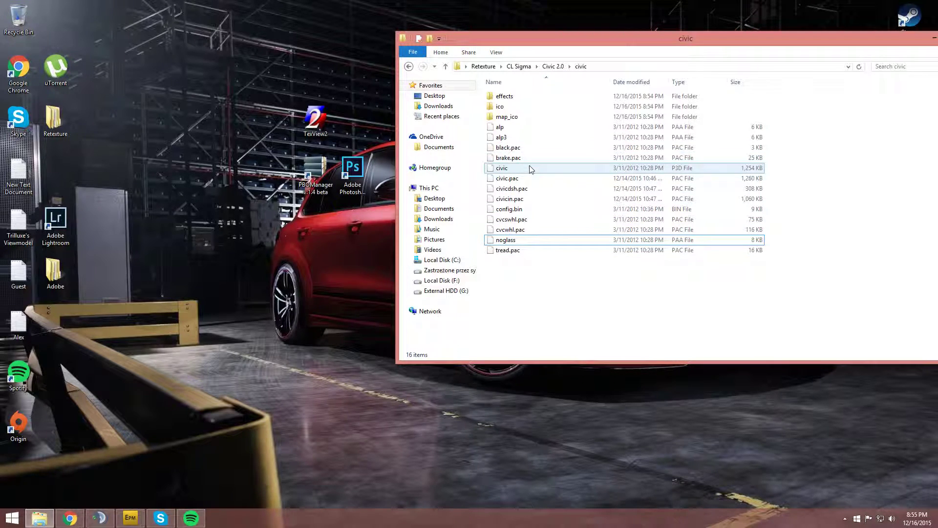
# Open civic.pac from the extracted civic folder in TexView 2 and examine the car body texture's details.
pyautogui.moveTo(516, 181); pyautogui.dragTo(318, 126)
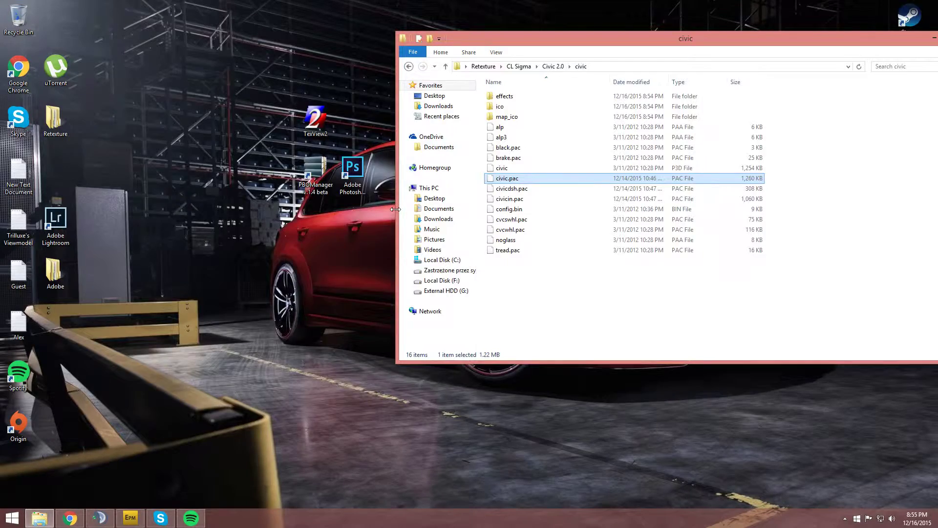
pyautogui.scroll(-2, 420, 215)
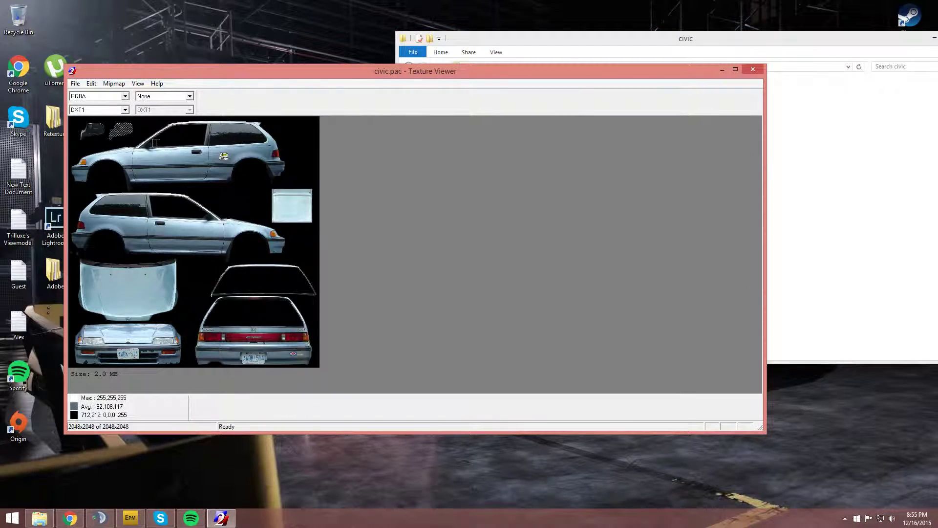
pyautogui.scroll(2, 178, 216)
pyautogui.scroll(-2, 177, 216)
pyautogui.scroll(2, 293, 358)
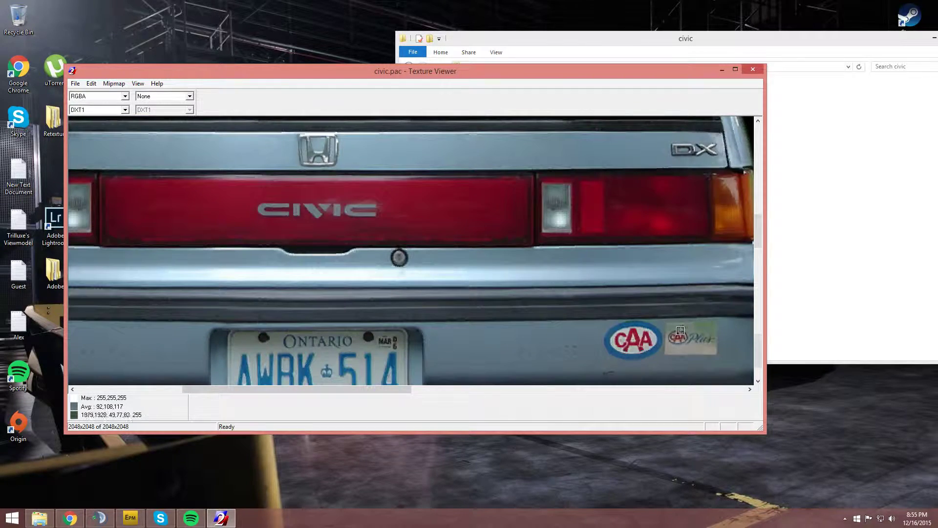
pyautogui.scroll(-2, 680, 331)
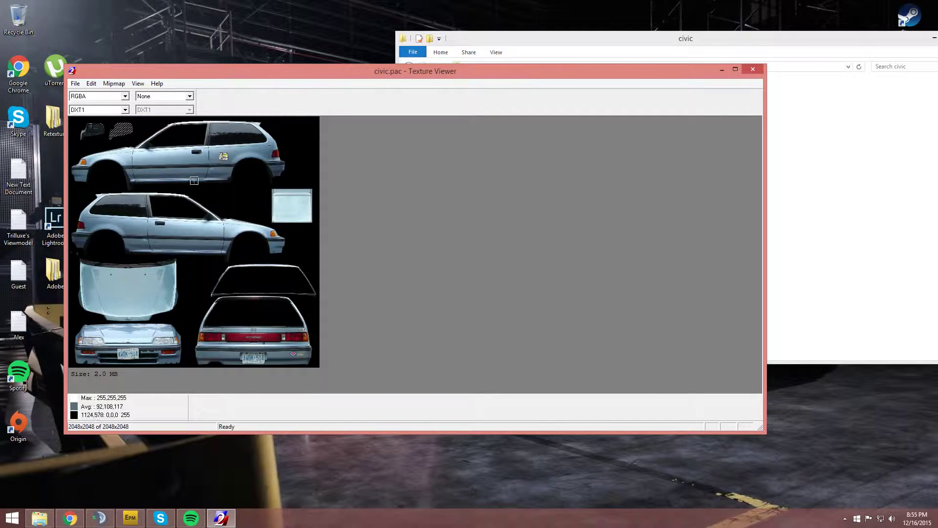
pyautogui.scroll(3, 194, 180)
pyautogui.scroll(-2, 189, 187)
pyautogui.scroll(2, 397, 201)
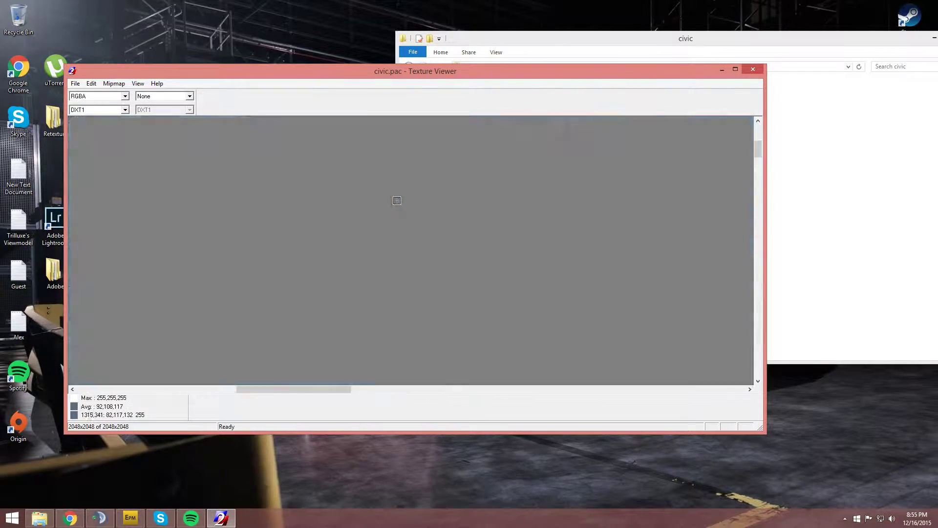
pyautogui.scroll(-4, 242, 176)
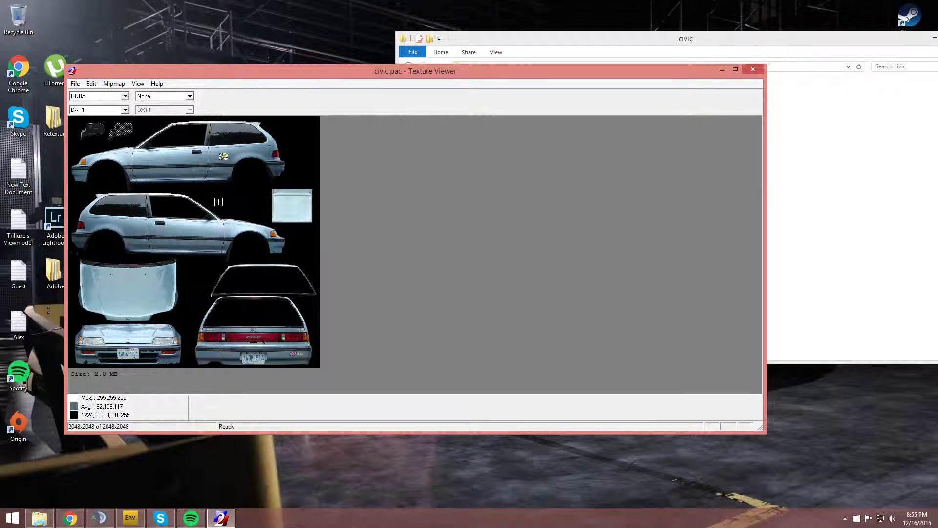
# Create a folder named Civic Changes inside the extracted civic folder and open it.
pyautogui.click(832, 166)
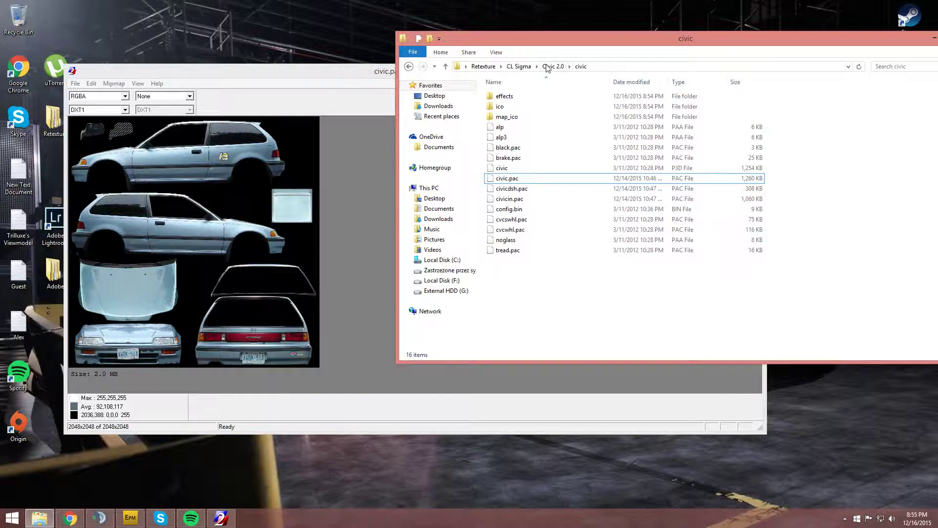
pyautogui.rightClick(534, 281)
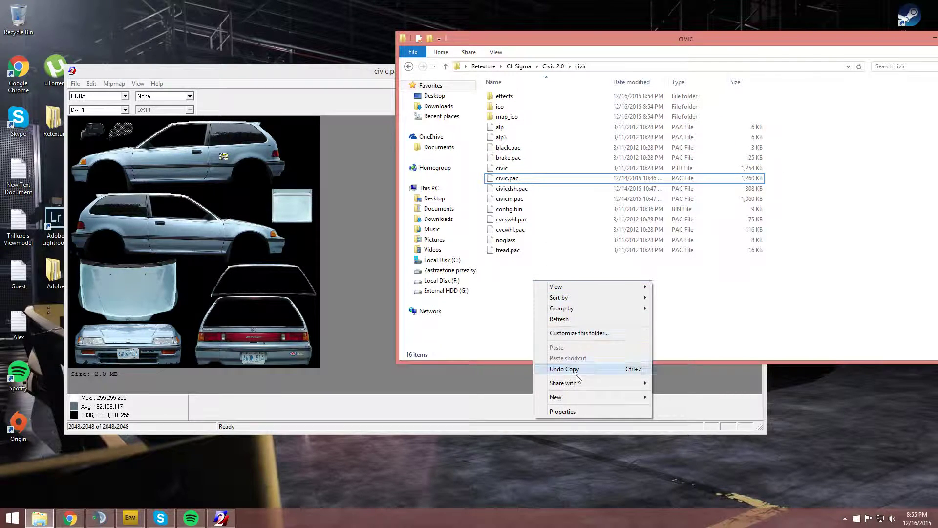
pyautogui.moveTo(573, 397)
pyautogui.click(658, 397)
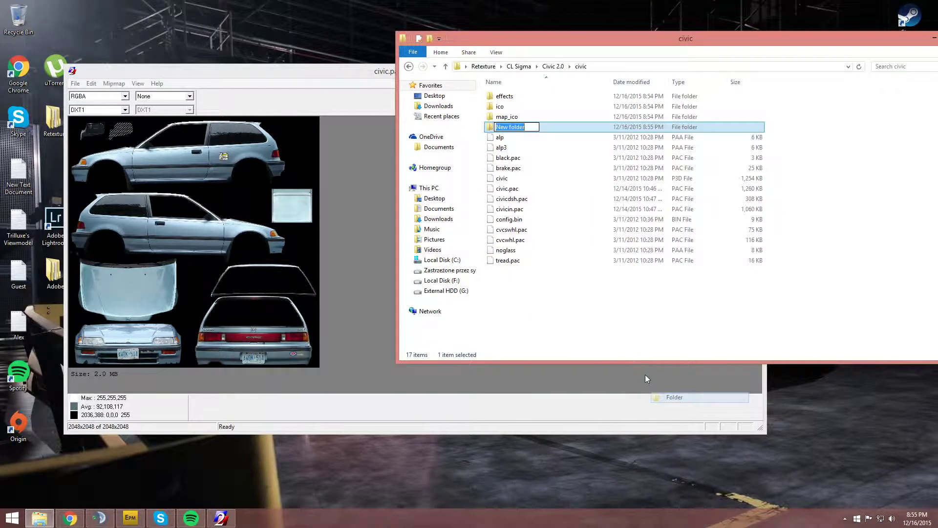
pyautogui.write('Civic Changes')
pyautogui.press('Return')
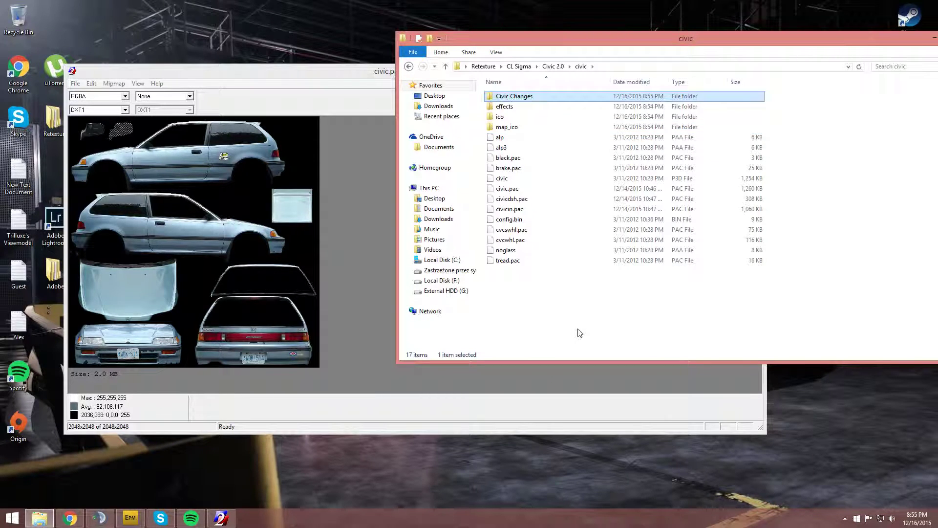
pyautogui.doubleClick(514, 97)
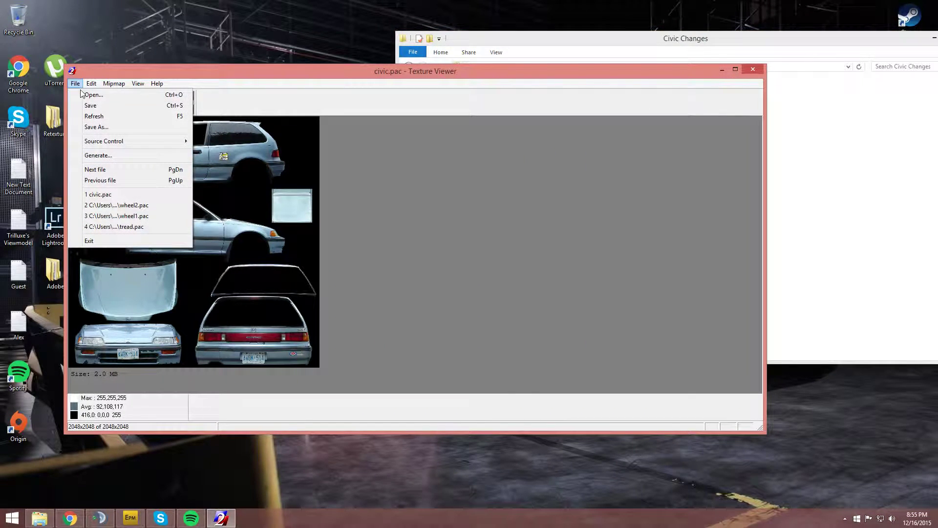
# Save the open texture as civic.png in Civic Changes using the All Files type, and close the texture viewer.
pyautogui.click(96, 127)
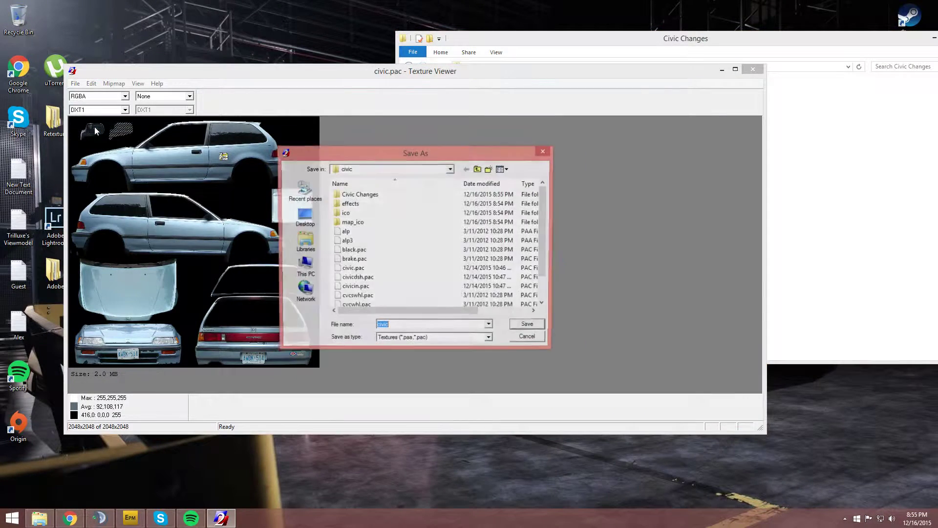
pyautogui.click(417, 341)
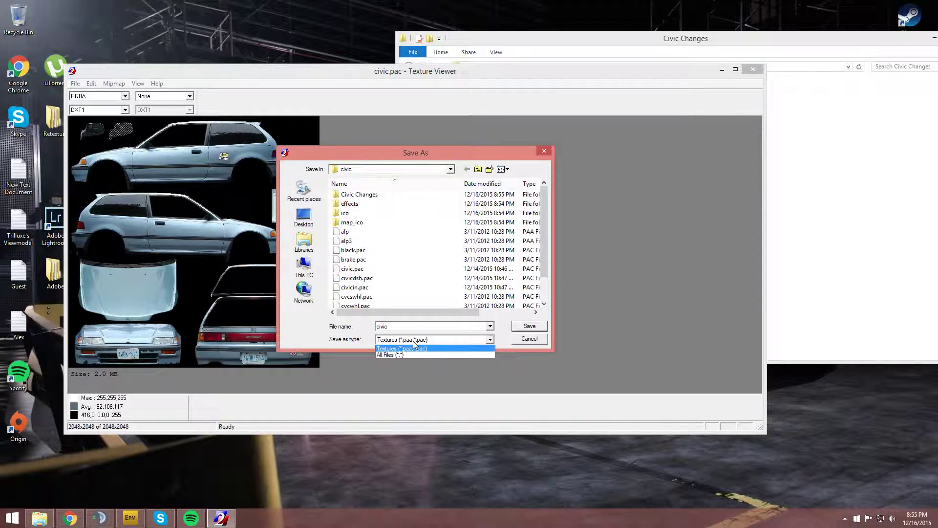
pyautogui.click(404, 355)
pyautogui.doubleClick(395, 326)
pyautogui.write('.pr')
pyautogui.write('g')
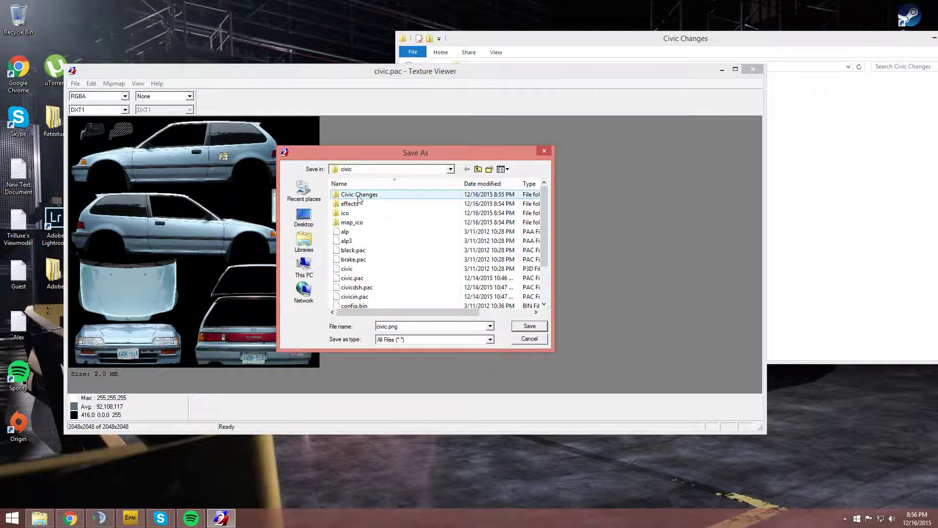
pyautogui.doubleClick(359, 194)
pyautogui.click(525, 326)
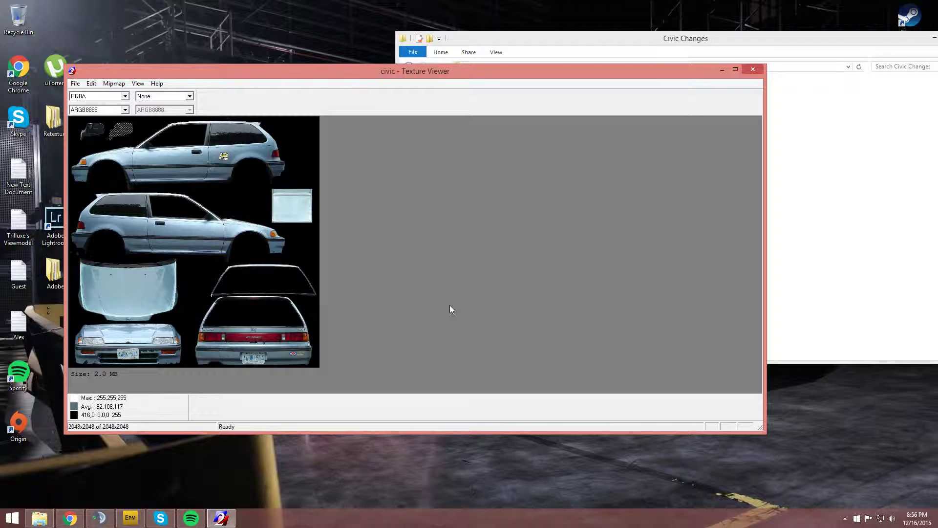
pyautogui.click(753, 70)
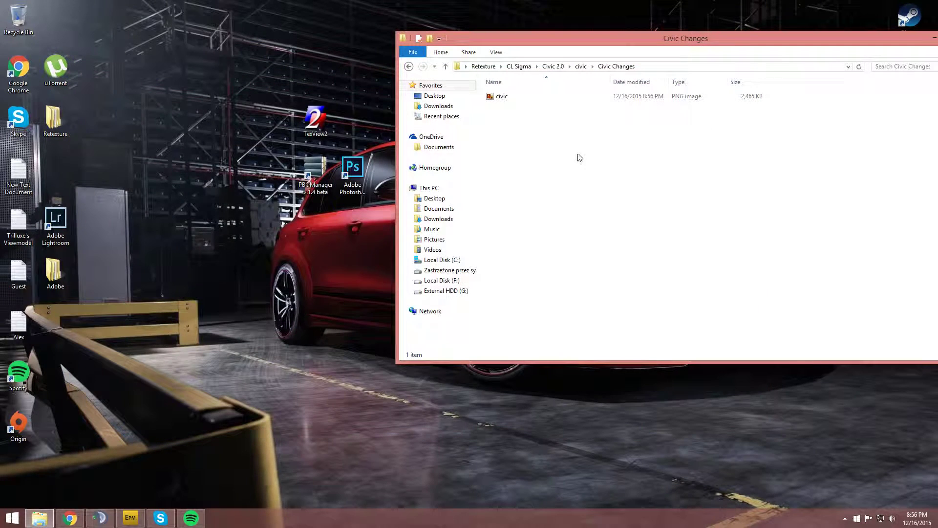
# Preview the exported civic.png from the Civic Changes folder in Windows Photo Viewer and close the preview.
pyautogui.click(581, 67)
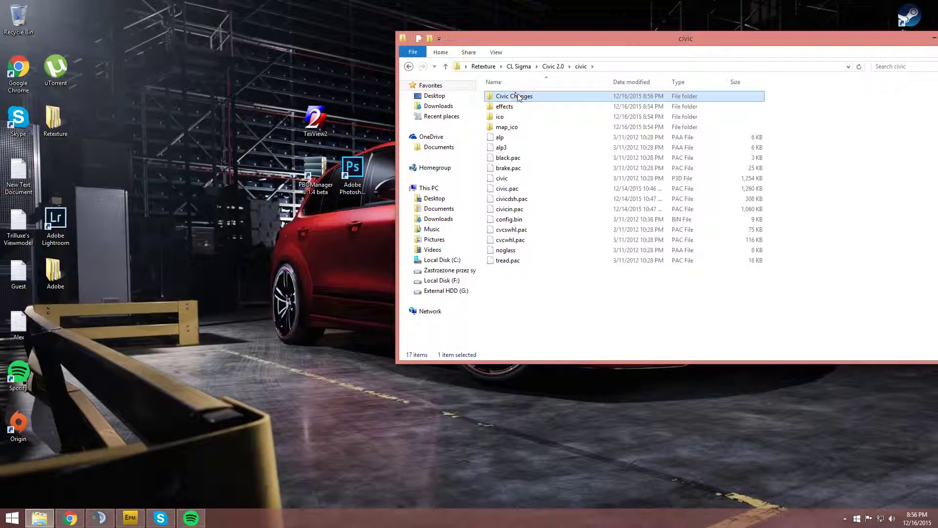
pyautogui.doubleClick(508, 95)
pyautogui.doubleClick(507, 100)
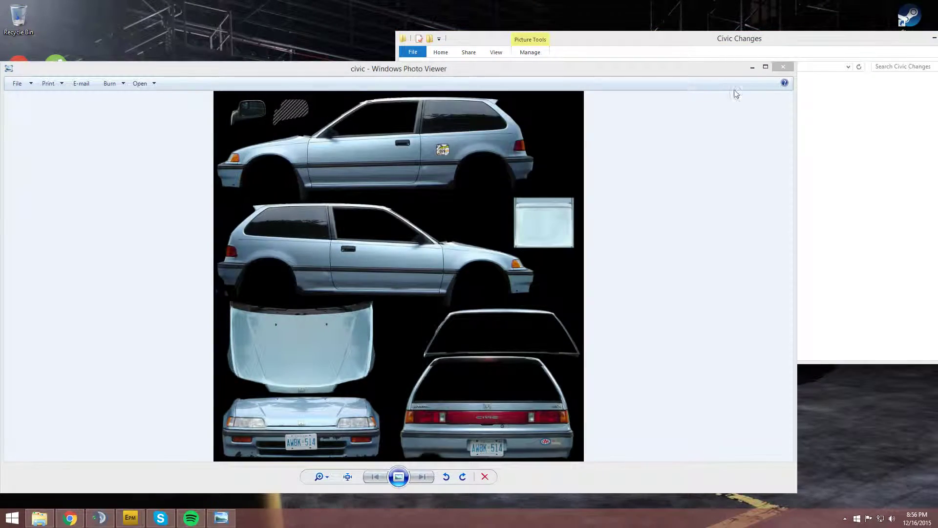
pyautogui.click(783, 67)
# Open civic.png from Civic Changes in Photoshop and examine the car body texture close up and as a whole.
pyautogui.moveTo(508, 103); pyautogui.dragTo(361, 174)
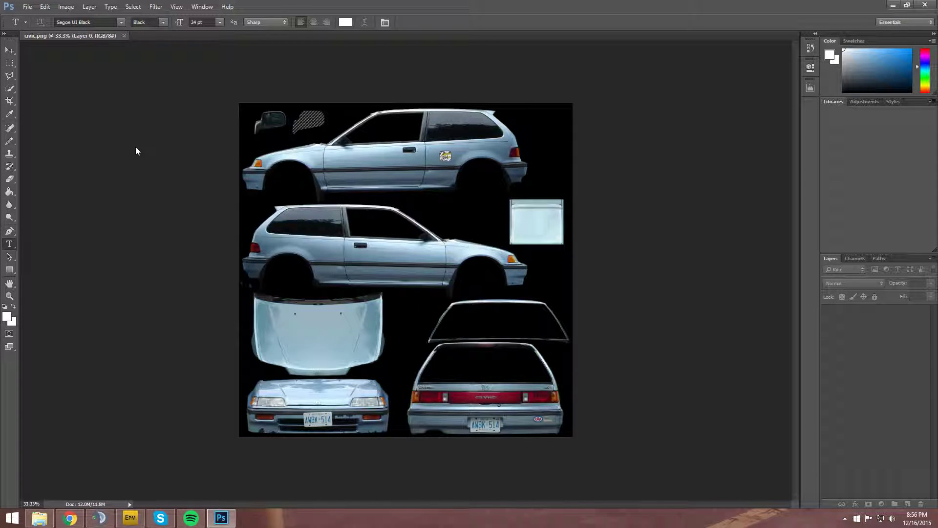
pyautogui.hotkey('ctrl', '+')
pyautogui.hotkey('ctrl', '+')
pyautogui.hotkey('ctrl', '+')
pyautogui.hotkey('ctrl', '+')
pyautogui.hotkey('ctrl', '+')
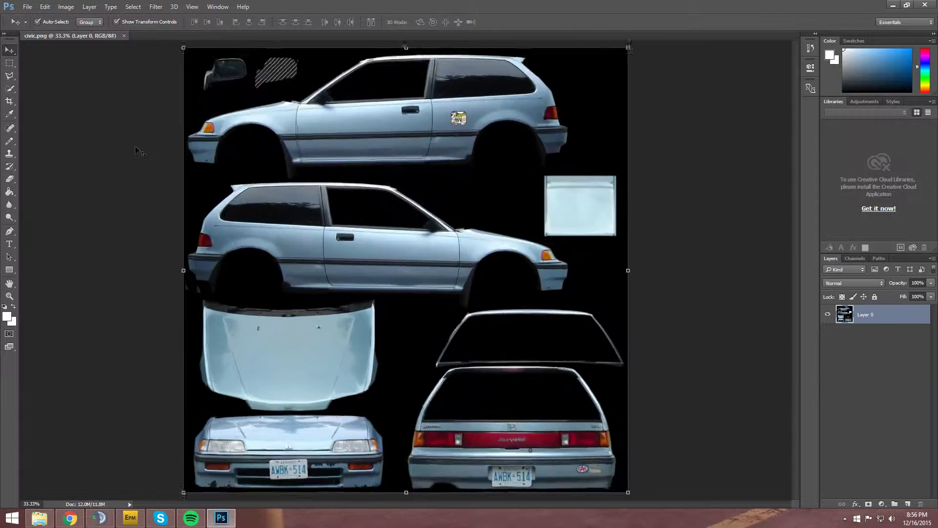
pyautogui.hotkey('ctrl', '-')
pyautogui.hotkey('ctrl', '-')
pyautogui.hotkey('ctrl', '-')
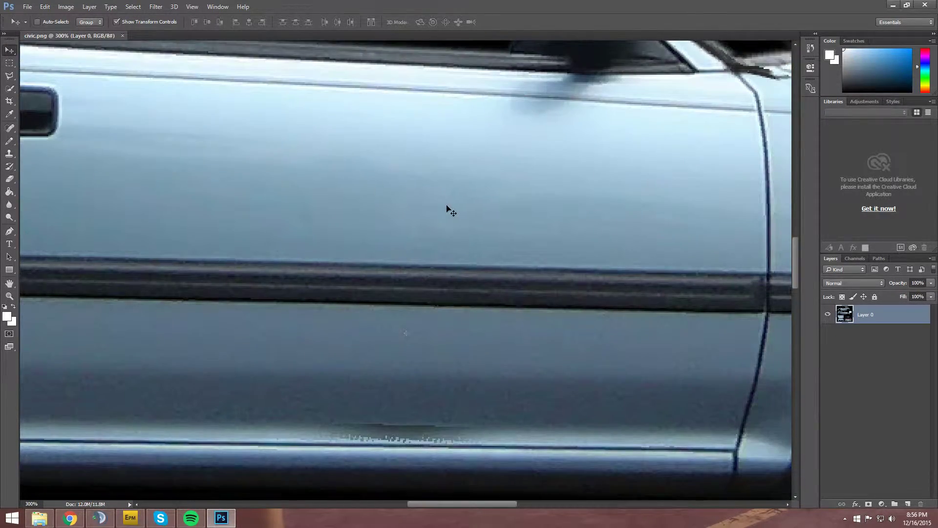
pyautogui.hotkey('ctrl', '-')
pyautogui.hotkey('ctrl', '-')
pyautogui.hotkey('ctrl', '-')
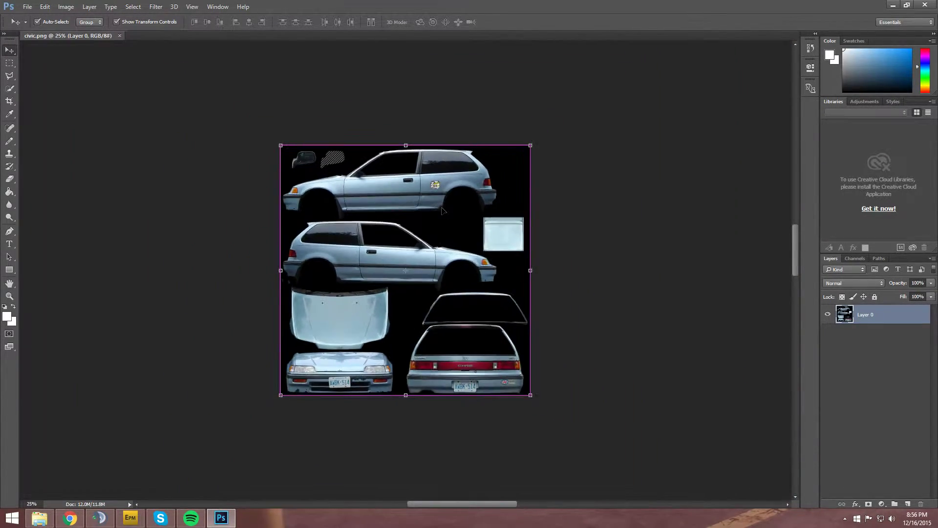
pyautogui.hotkey('ctrl', '+')
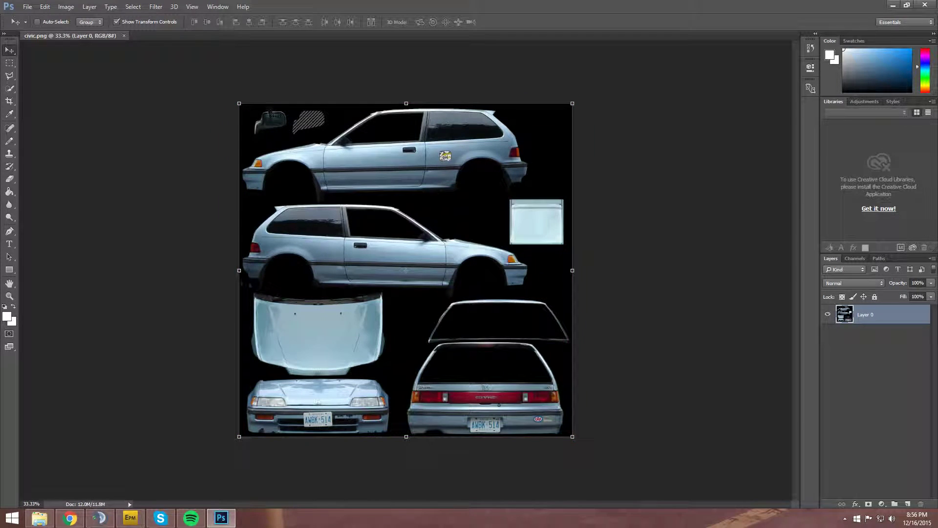
# Save the image in PNG format over the existing civic.png in the Civic Changes folder.
pyautogui.click(28, 7)
pyautogui.click(41, 115)
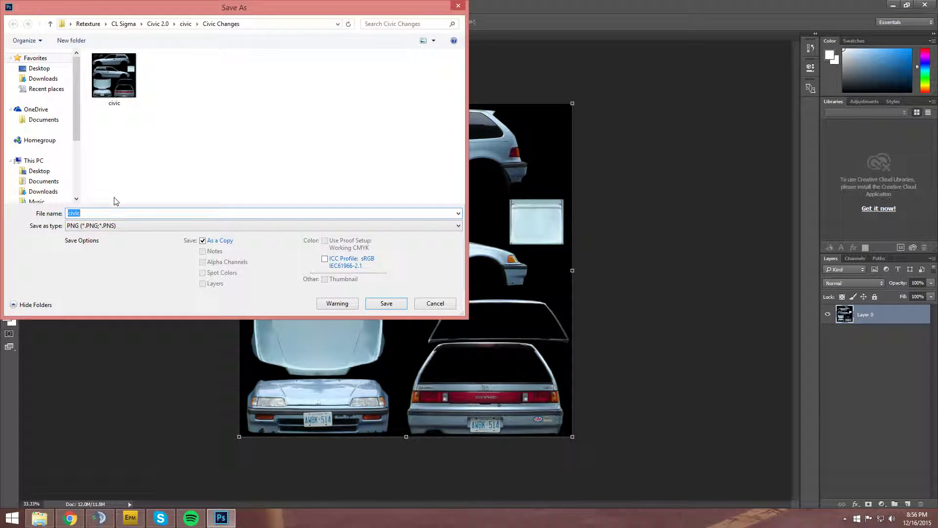
pyautogui.click(213, 180)
pyautogui.click(387, 303)
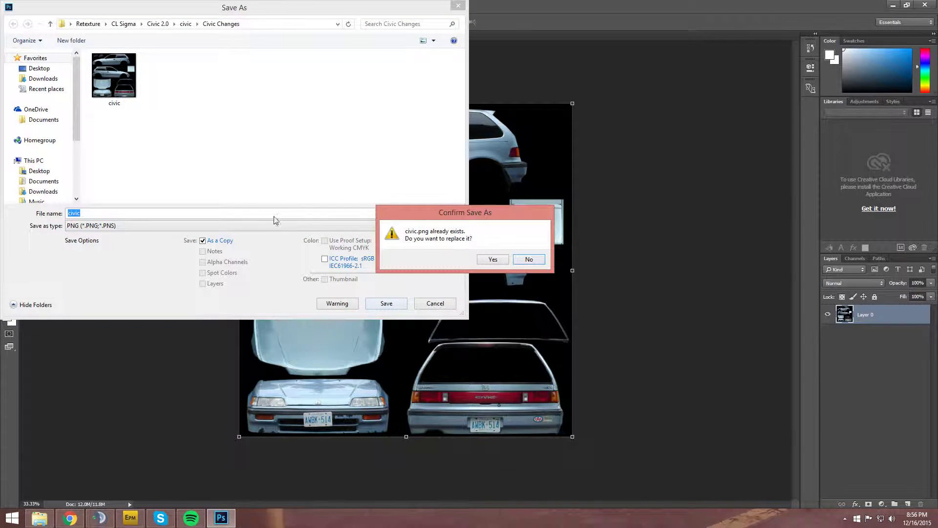
pyautogui.click(486, 260)
pyautogui.click(500, 164)
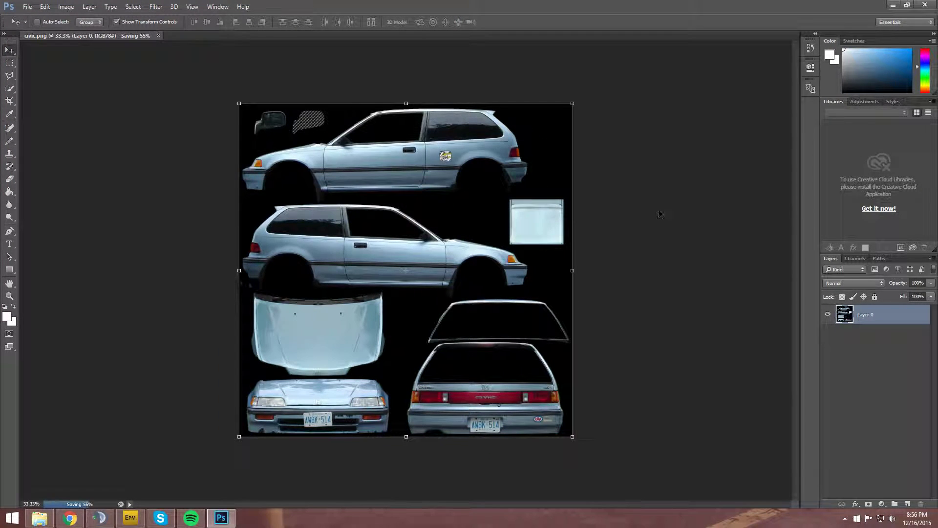
# Check the Civic Changes folder during the save and quit Photoshop, accepting that it closes once saving completes.
pyautogui.click(895, 8)
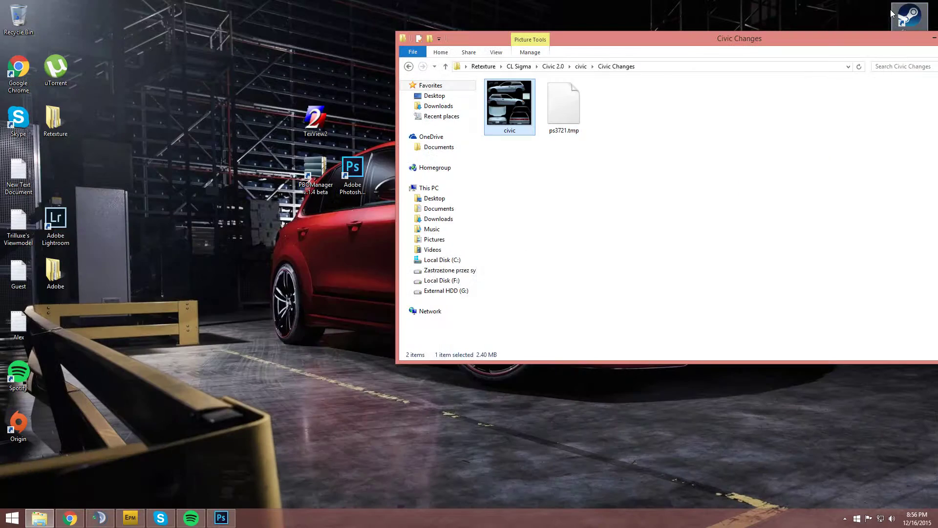
pyautogui.hotkey('alt', 'Tab')
pyautogui.click(922, 5)
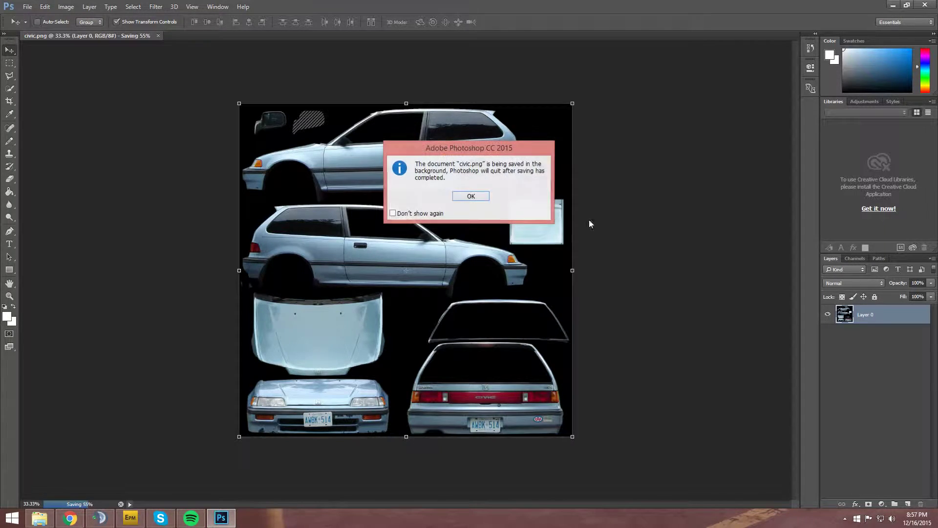
pyautogui.click(472, 197)
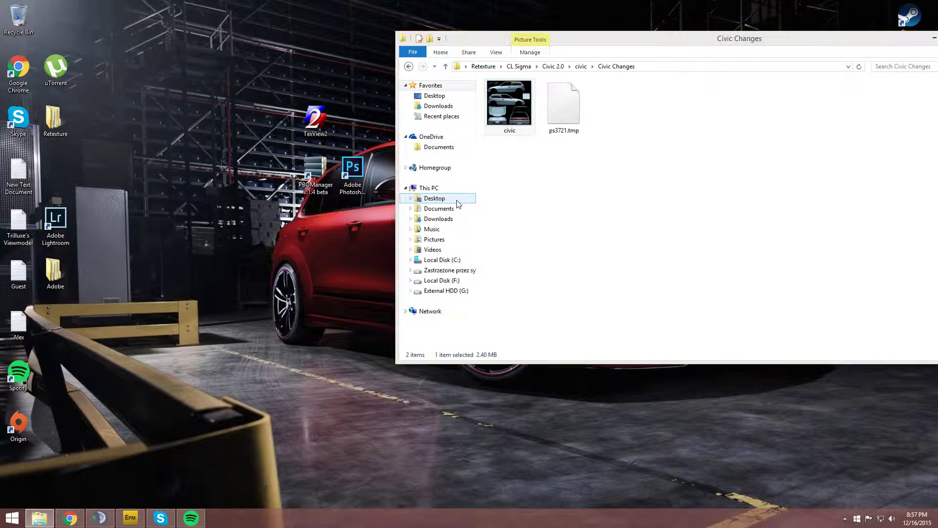
# Shift the Civic Changes window slightly and open the saved civic.png in TexView 2.
pyautogui.moveTo(587, 41)
pyautogui.mouseDown()
pyautogui.moveTo(500, 39)
pyautogui.moveTo(600, 43)
pyautogui.mouseUp()
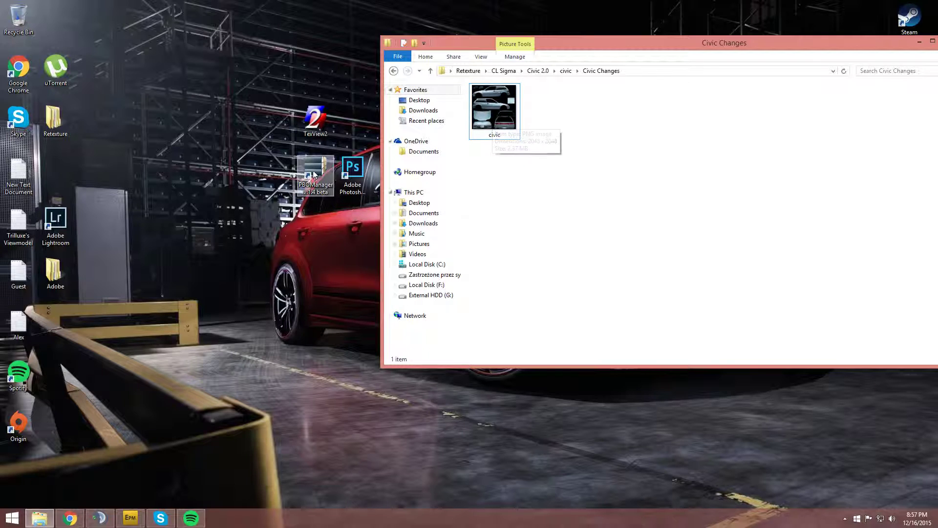
pyautogui.moveTo(491, 120); pyautogui.dragTo(313, 128)
pyautogui.scroll(-3, 405, 209)
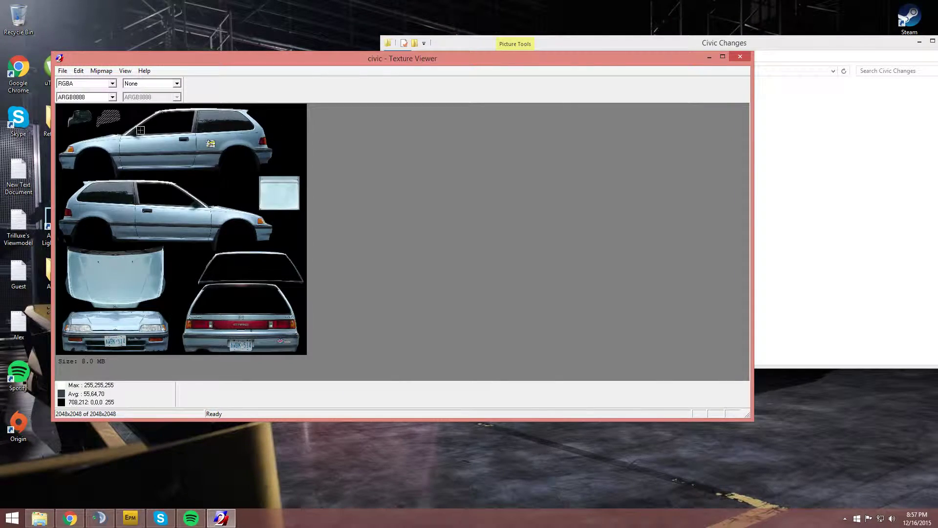
# Start saving the texture under a new name with all file types shown, and check the original civic.pac in the civic folder.
pyautogui.click(62, 71)
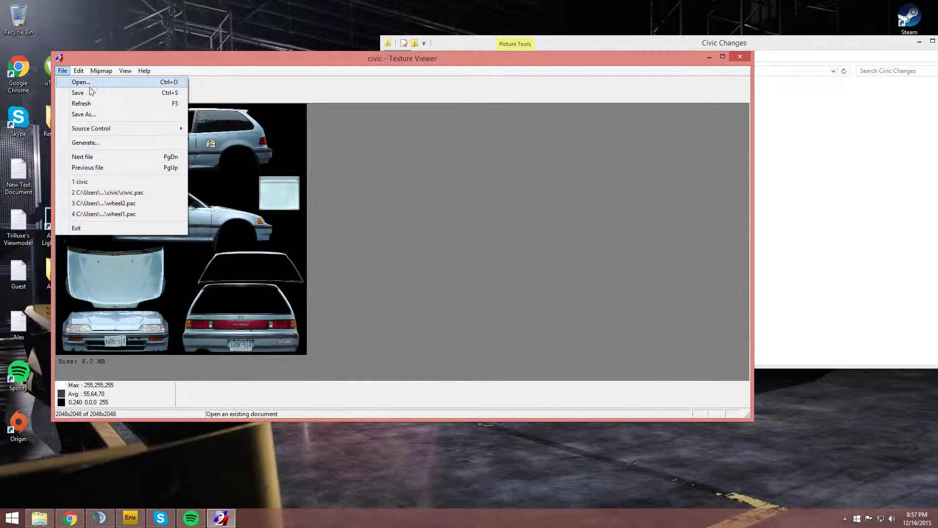
pyautogui.click(86, 114)
pyautogui.click(386, 326)
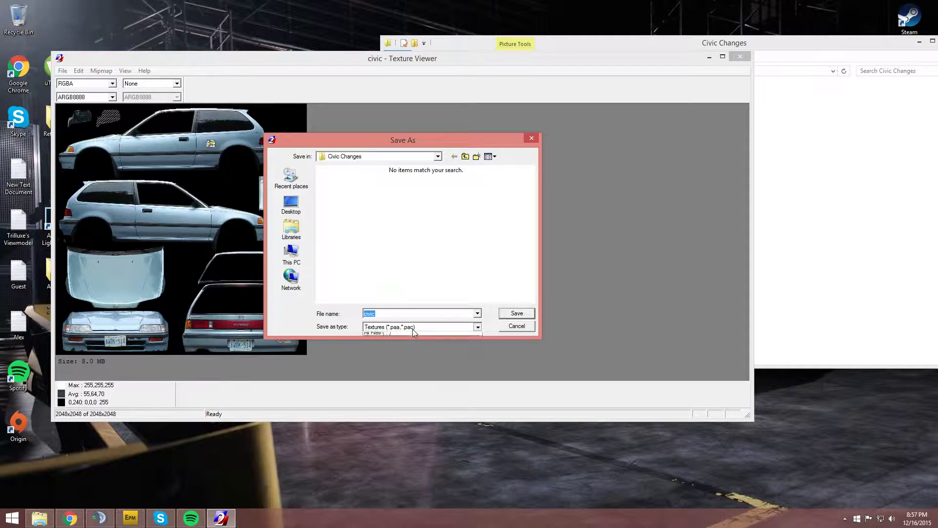
pyautogui.click(385, 341)
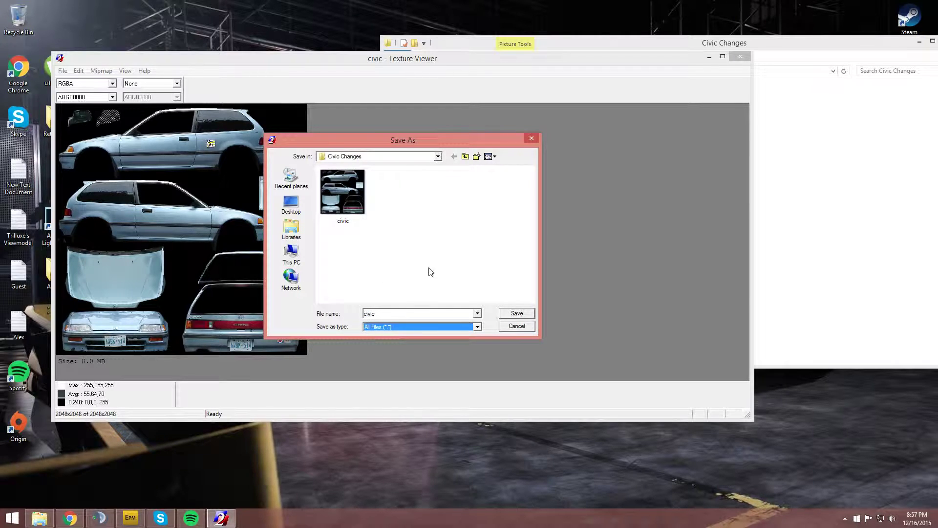
pyautogui.doubleClick(388, 315)
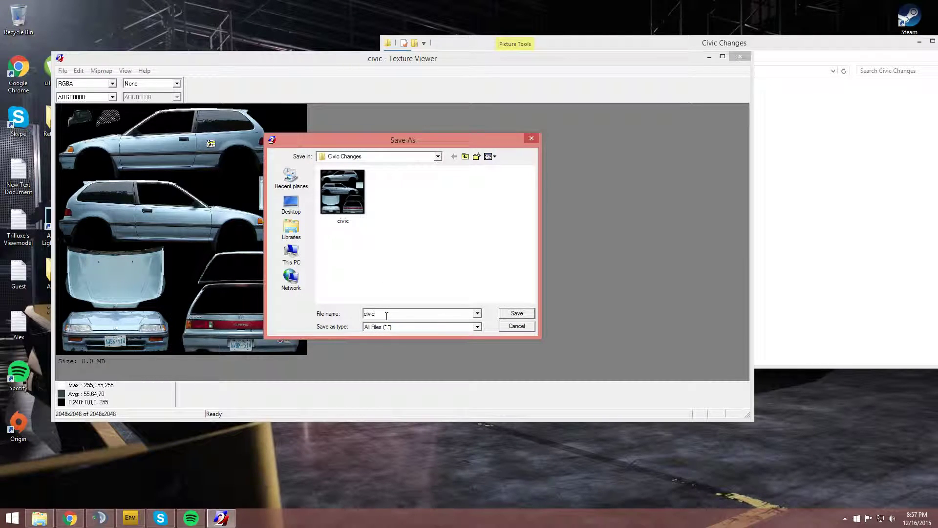
pyautogui.click(865, 142)
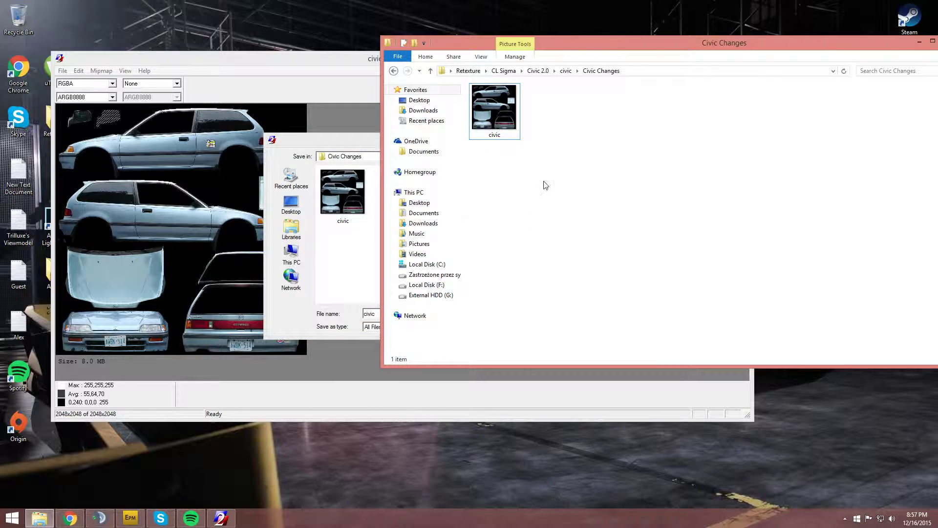
pyautogui.click(565, 71)
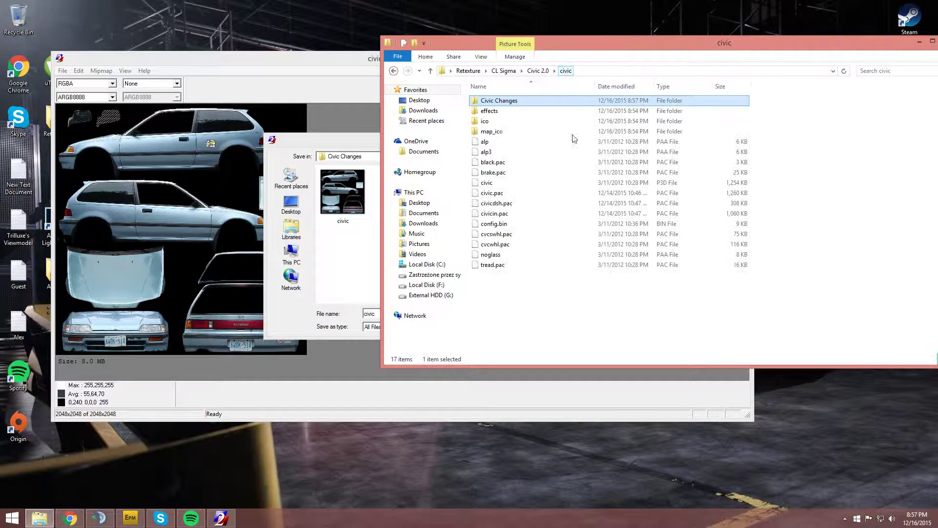
pyautogui.click(499, 192)
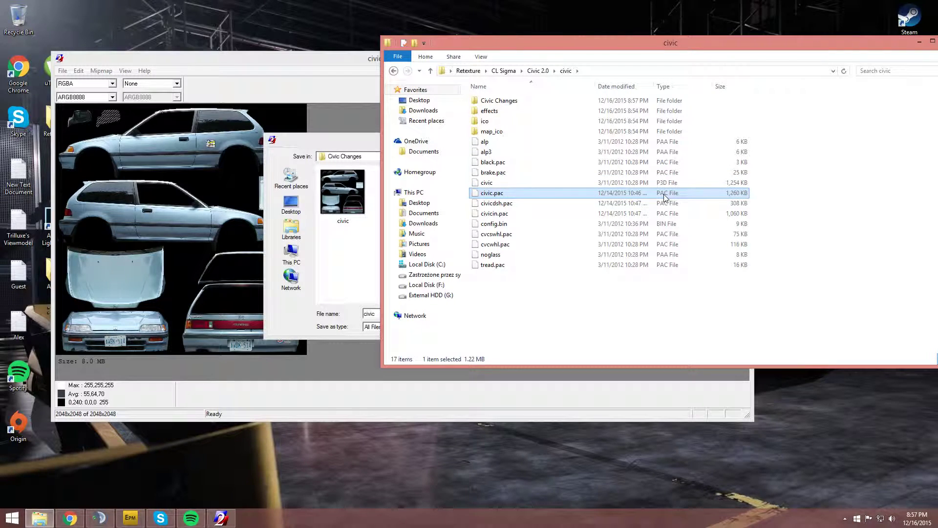
# Save the texture as civic.pac with type Textures (*.paa,*.pac) in the parent civic folder, replacing the existing file, and close TexView 2.
pyautogui.click(373, 313)
pyautogui.doubleClick(389, 311)
pyautogui.click(386, 312)
pyautogui.click(424, 322)
pyautogui.click(394, 336)
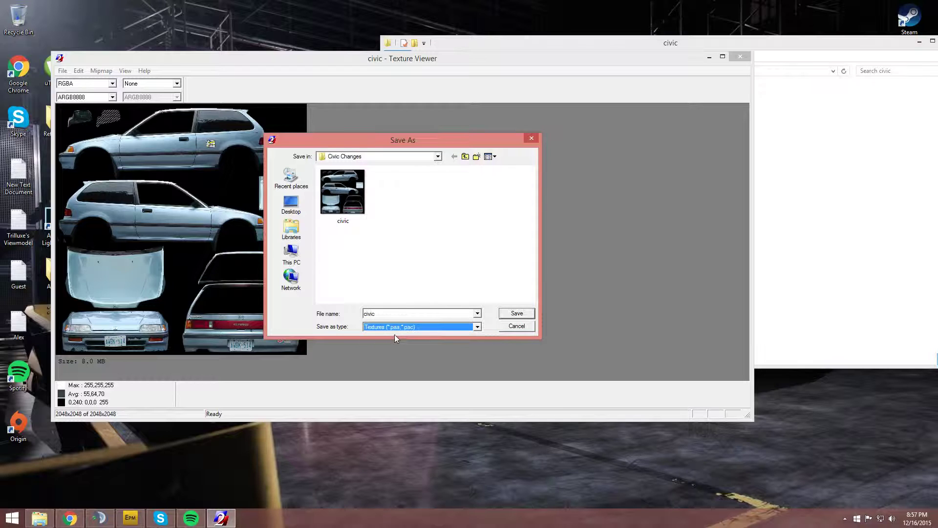
pyautogui.doubleClick(396, 313)
pyautogui.write('.pac')
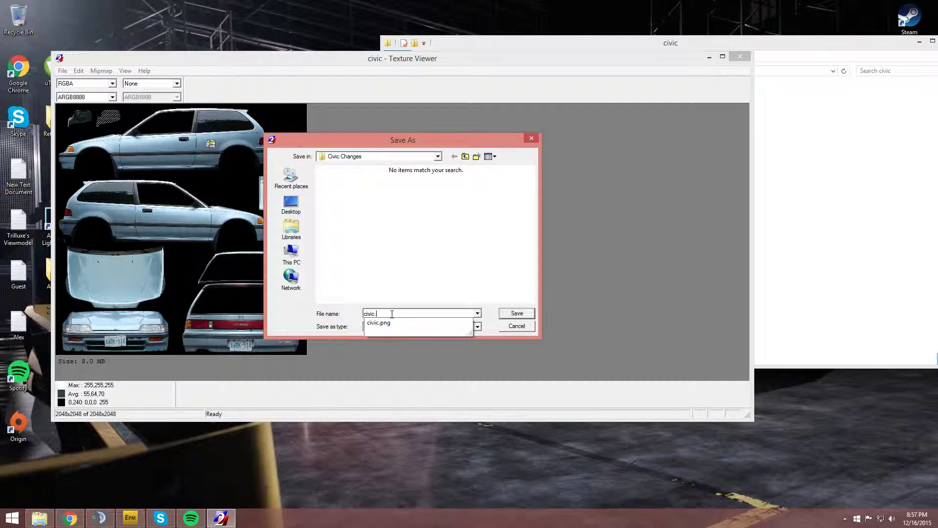
pyautogui.click(465, 156)
pyautogui.click(516, 314)
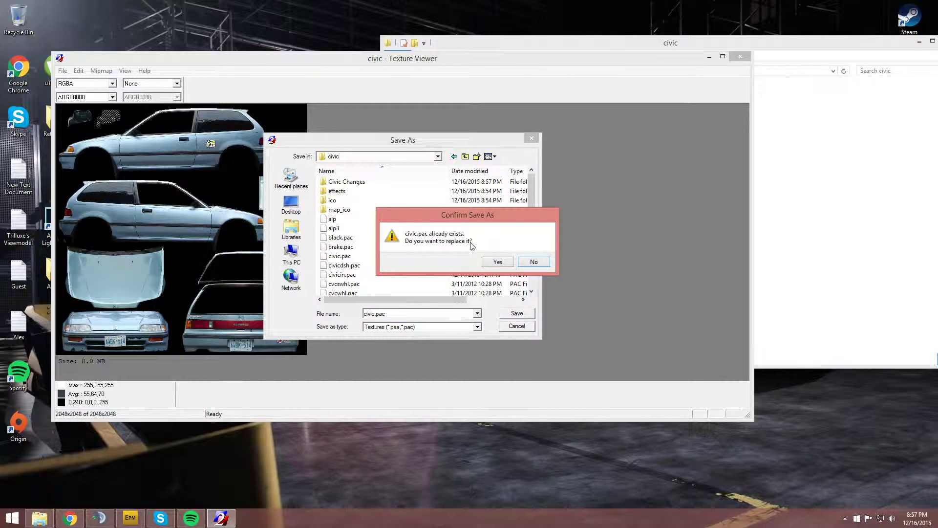
pyautogui.click(498, 263)
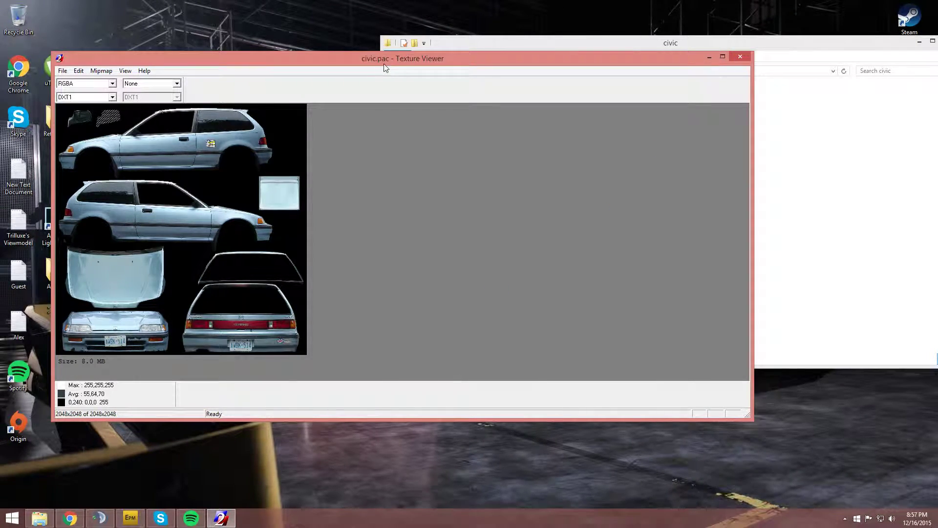
pyautogui.click(741, 58)
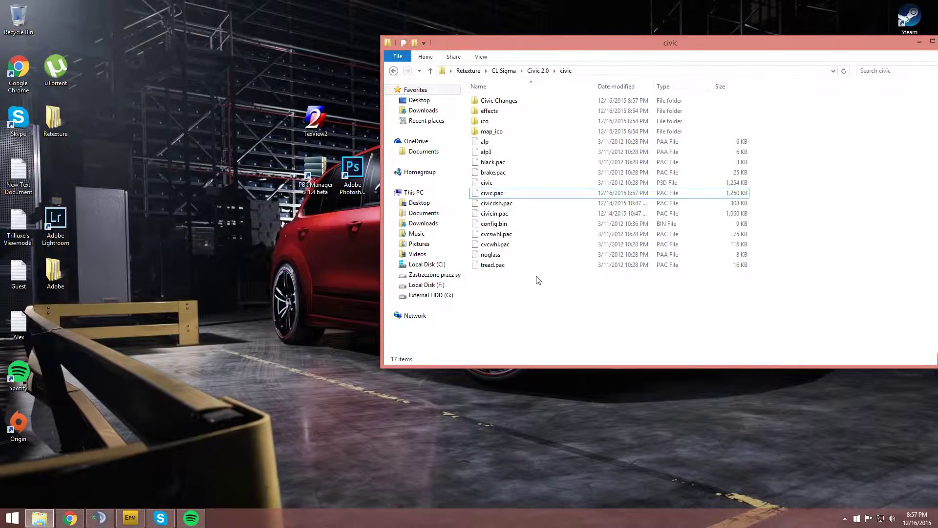
# Start PBO Manager beside the civic folder window and open the cl_sigma archive from the Addons folder.
pyautogui.click(494, 194)
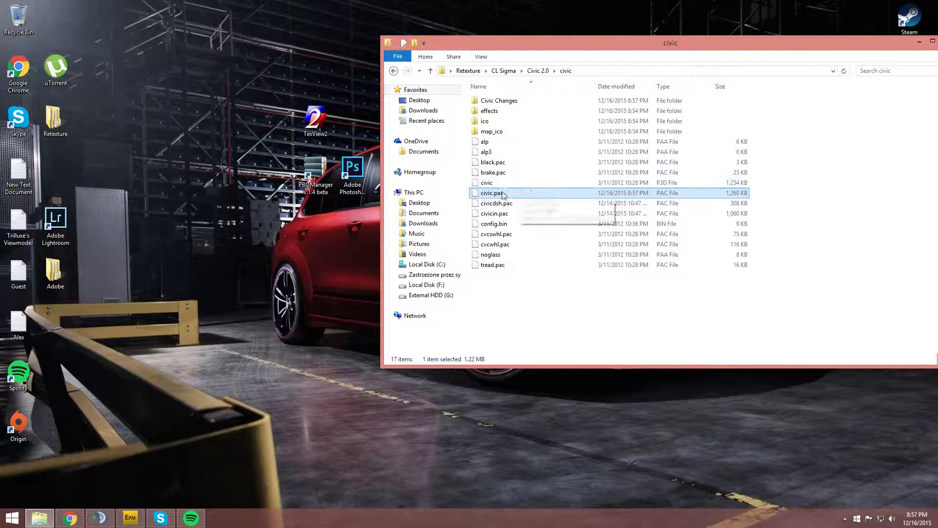
pyautogui.doubleClick(319, 169)
pyautogui.moveTo(650, 82); pyautogui.dragTo(244, 95)
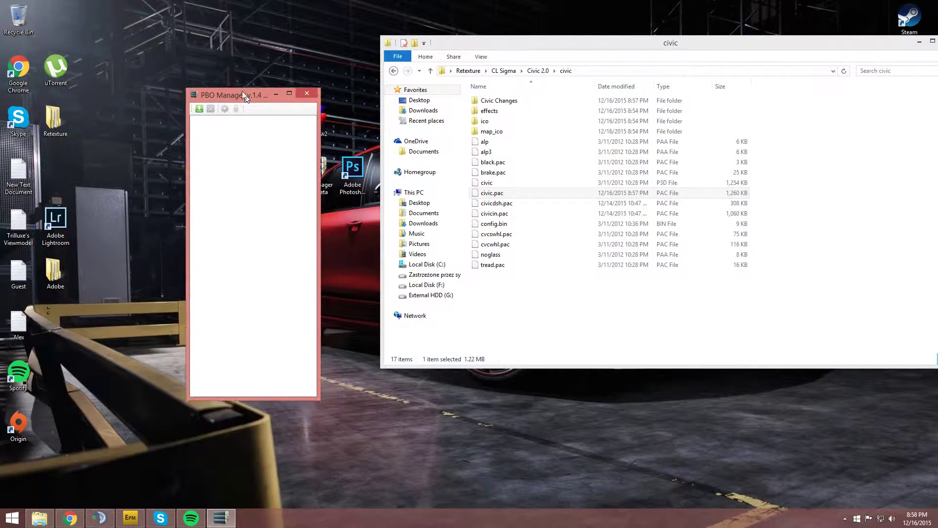
pyautogui.click(197, 106)
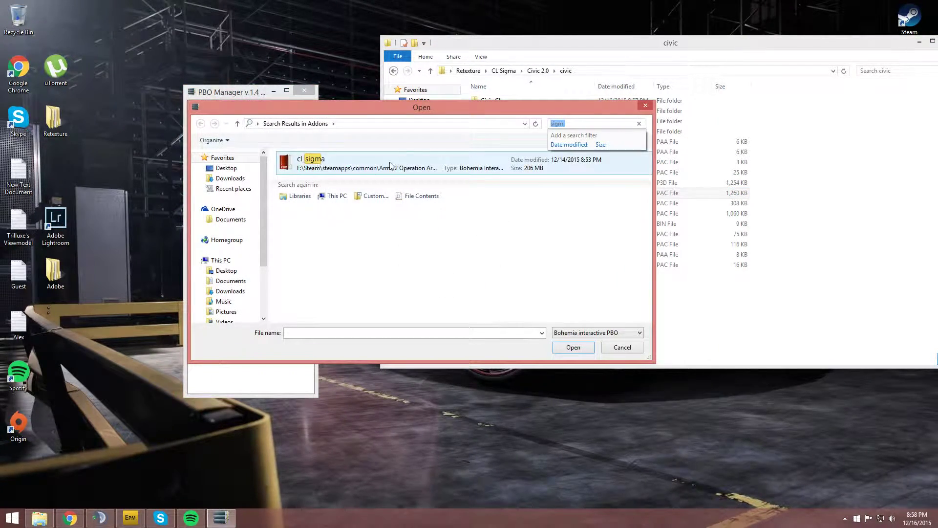
pyautogui.click(639, 123)
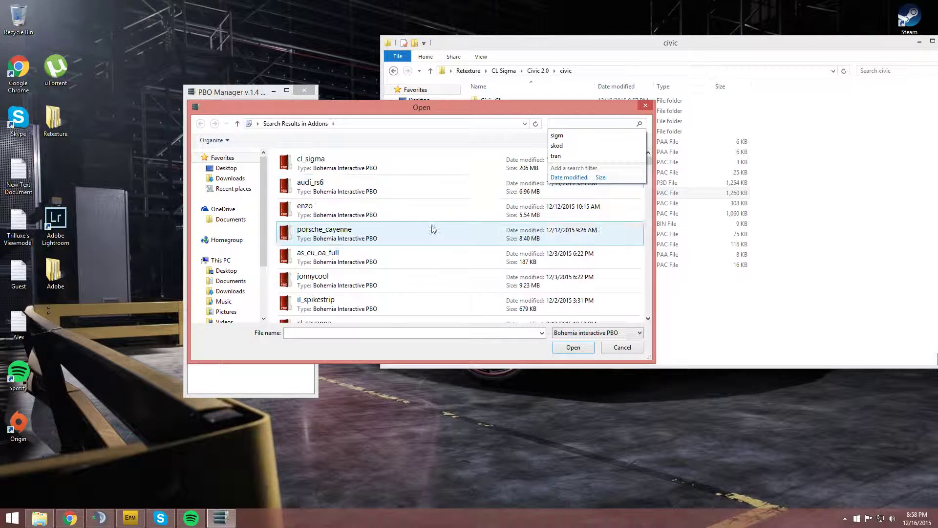
pyautogui.click(338, 166)
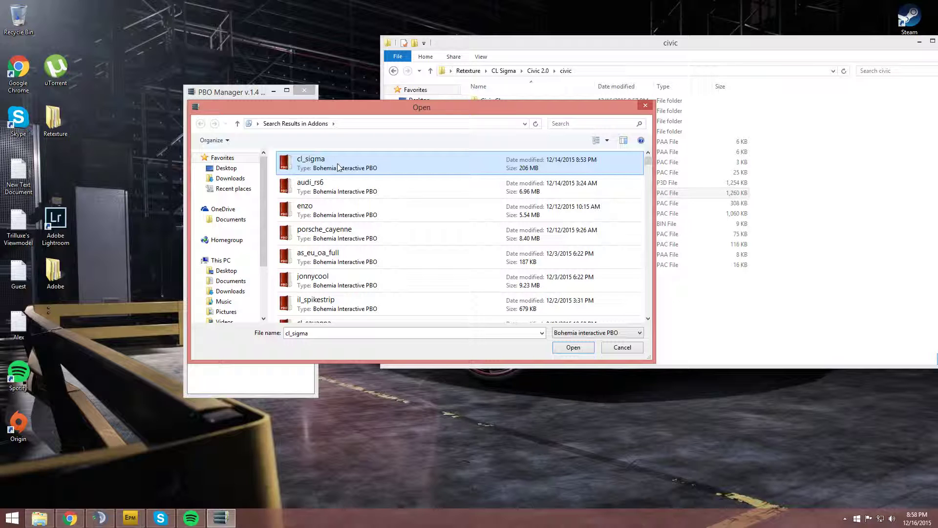
pyautogui.doubleClick(337, 164)
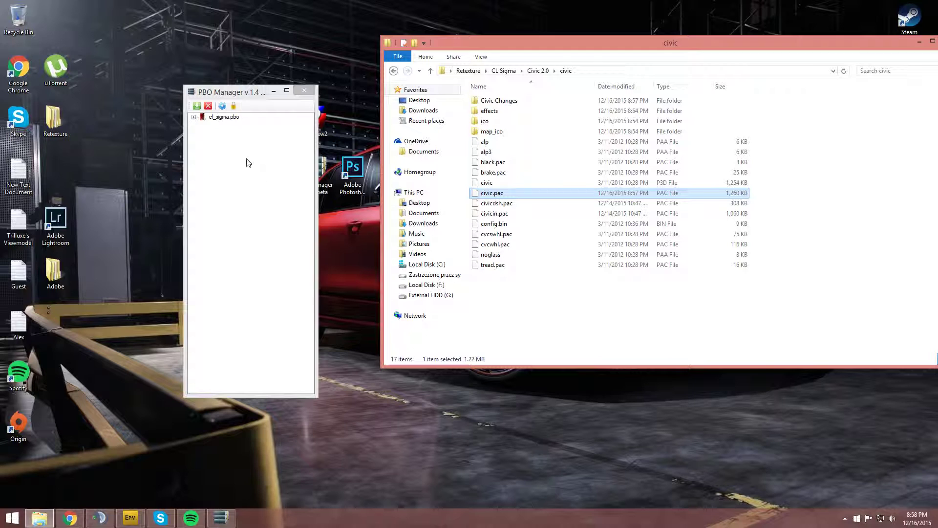
# Expand cl_sigma.pbo, add the converted civic.pac from the civic folder to it, and move it into the archive's civic folder.
pyautogui.click(194, 116)
pyautogui.click(492, 194)
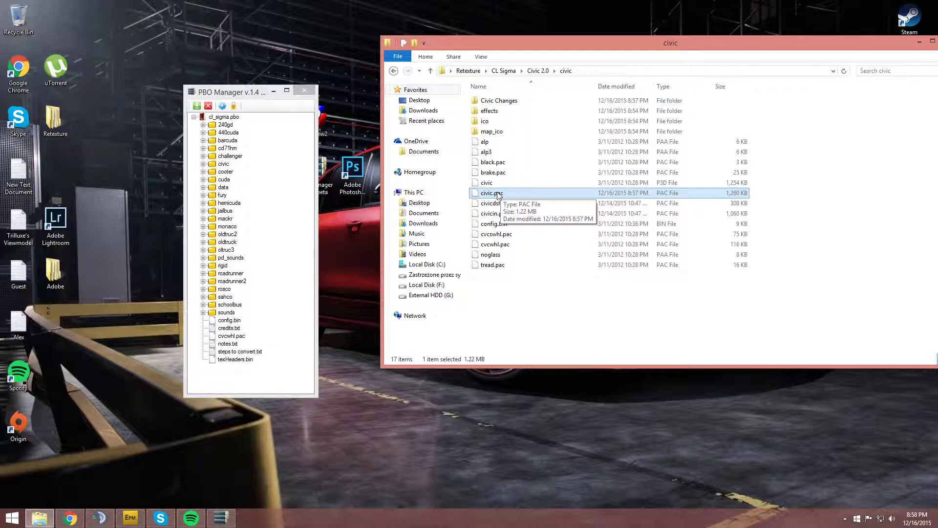
pyautogui.click(235, 380)
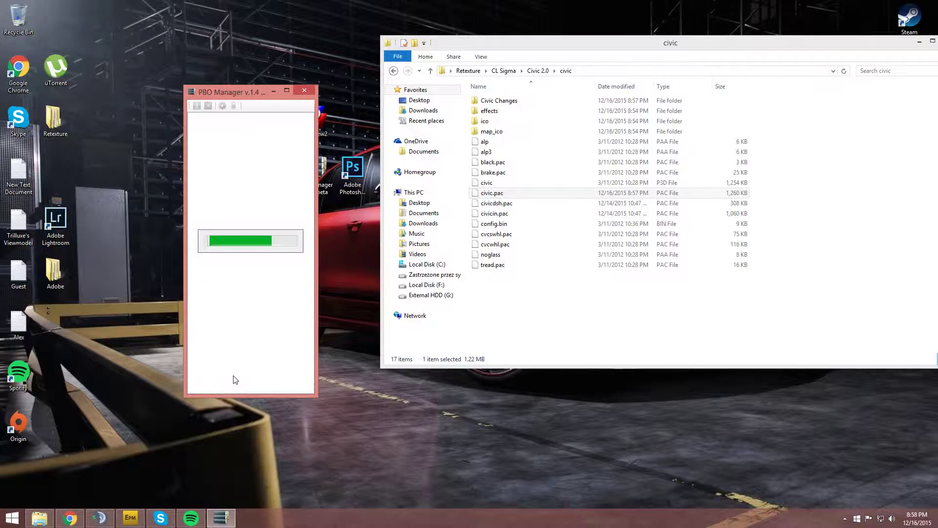
pyautogui.click(228, 321)
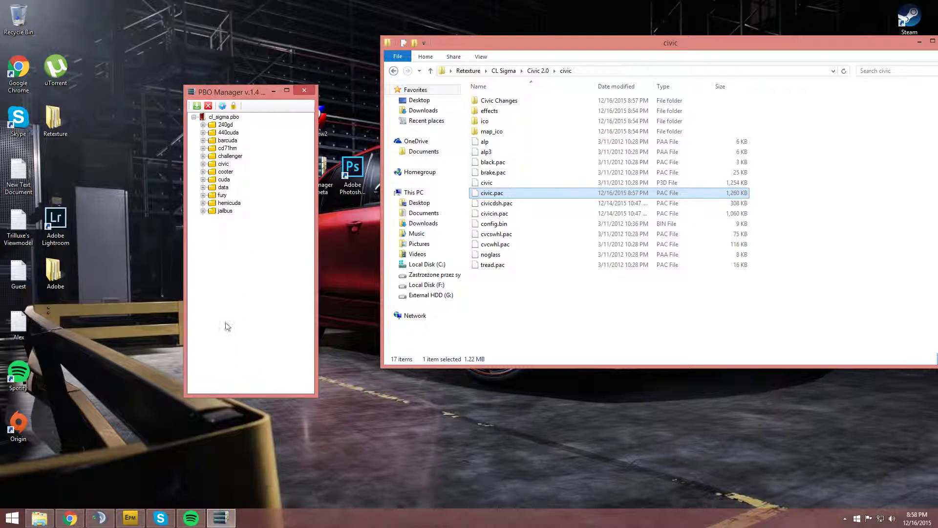
pyautogui.moveTo(228, 322); pyautogui.dragTo(225, 171)
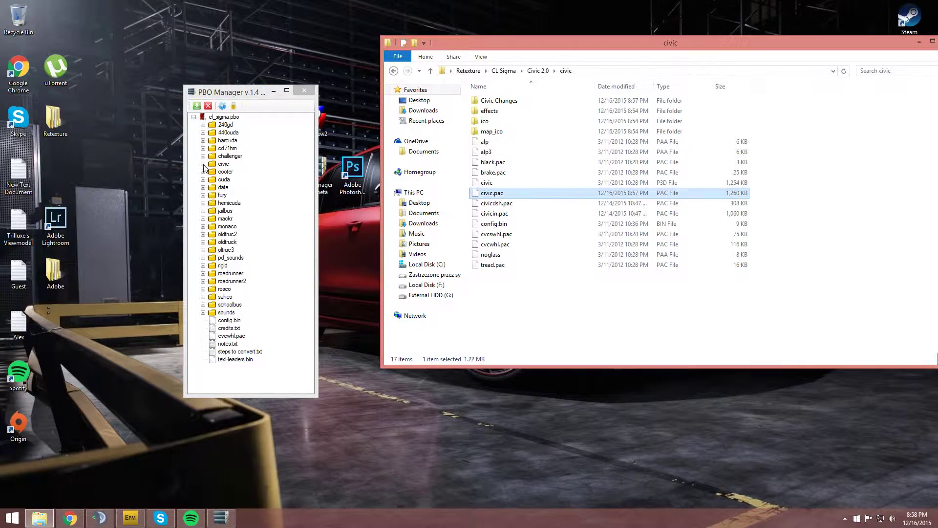
# Examine civic.pac among the files in the archive's civic folder and collapse the folder again.
pyautogui.click(203, 164)
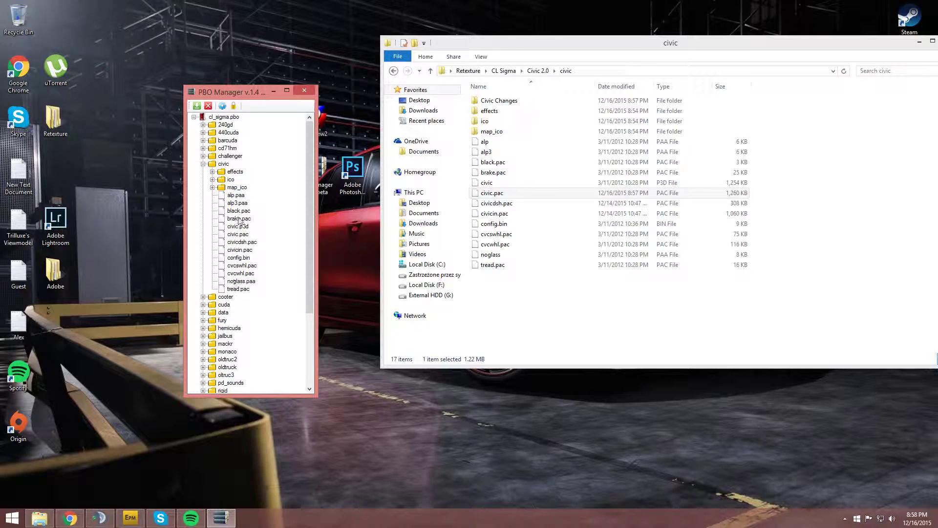
pyautogui.click(238, 234)
pyautogui.scroll(-4, 253, 243)
pyautogui.scroll(4, 249, 244)
pyautogui.click(202, 163)
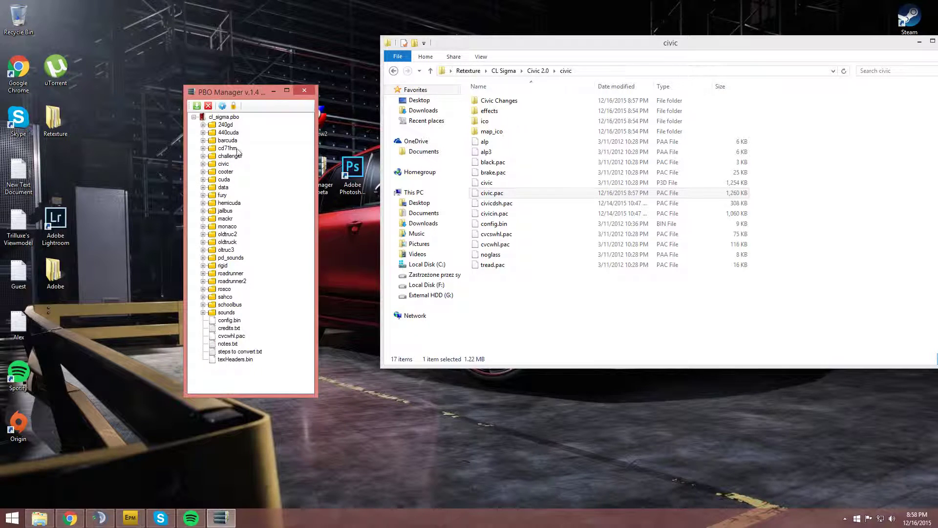
# Close PBO Manager and the civic folder window to return to the desktop.
pyautogui.click(308, 90)
pyautogui.moveTo(564, 48); pyautogui.dragTo(397, 44)
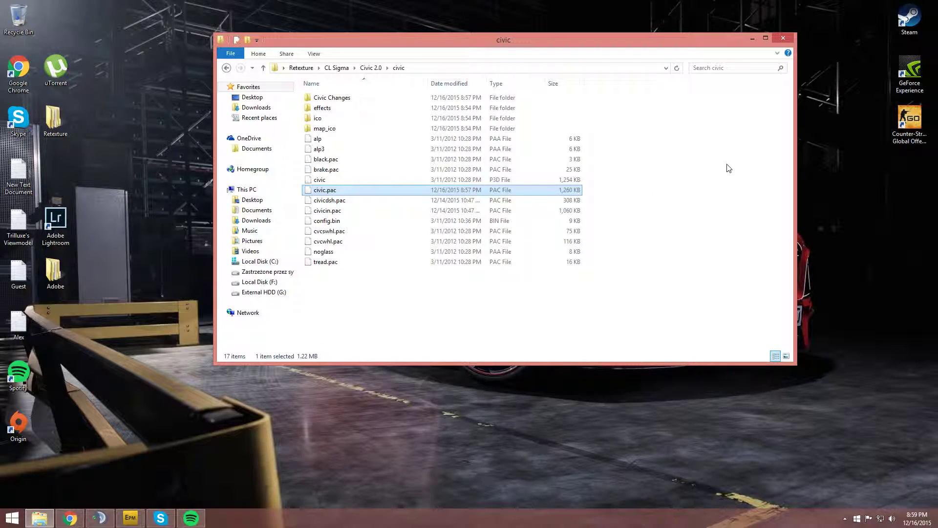
pyautogui.click(686, 202)
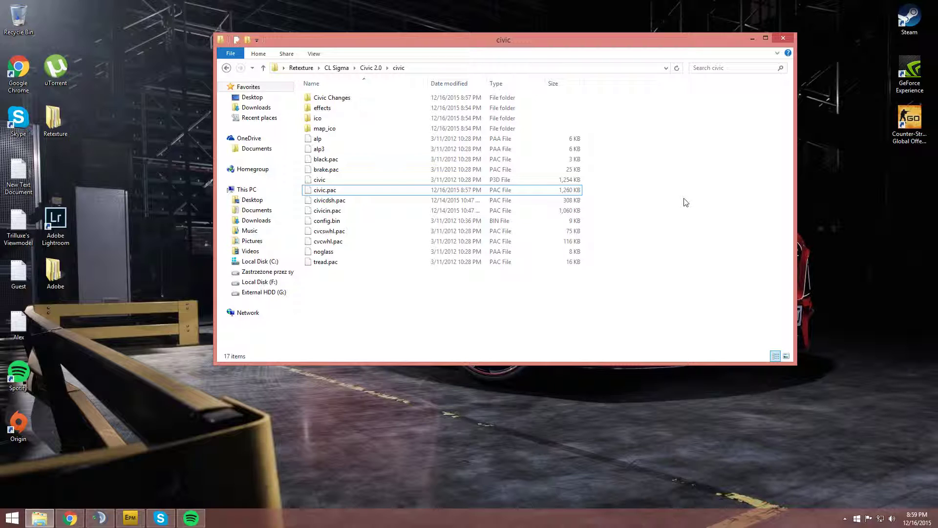
pyautogui.moveTo(510, 45); pyautogui.dragTo(555, 95)
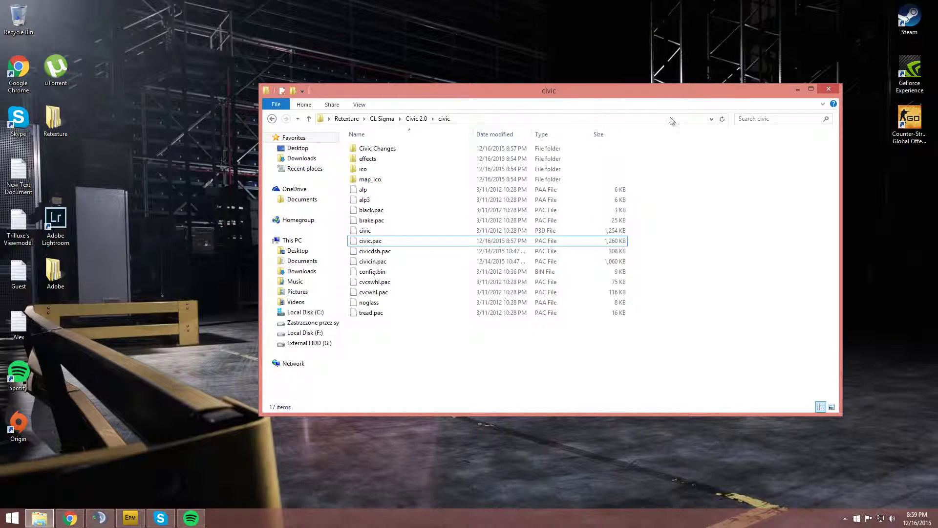
pyautogui.click(827, 91)
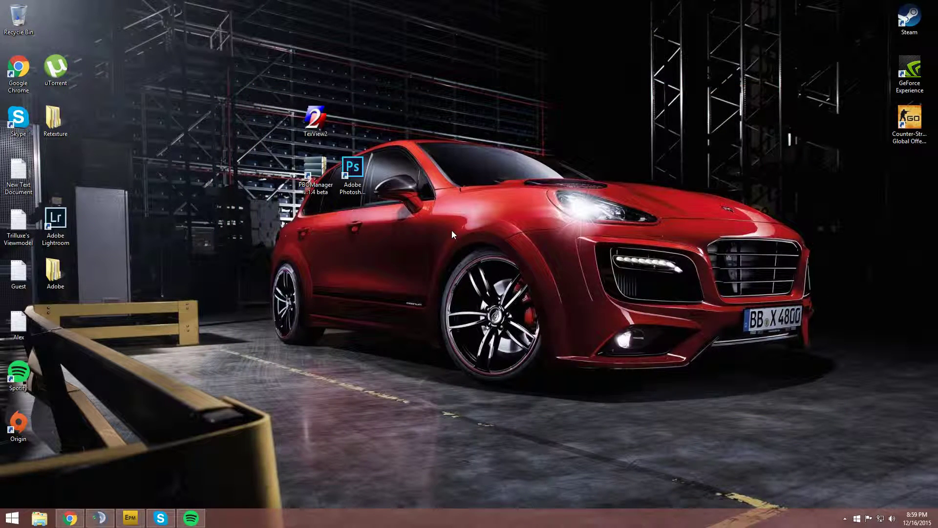